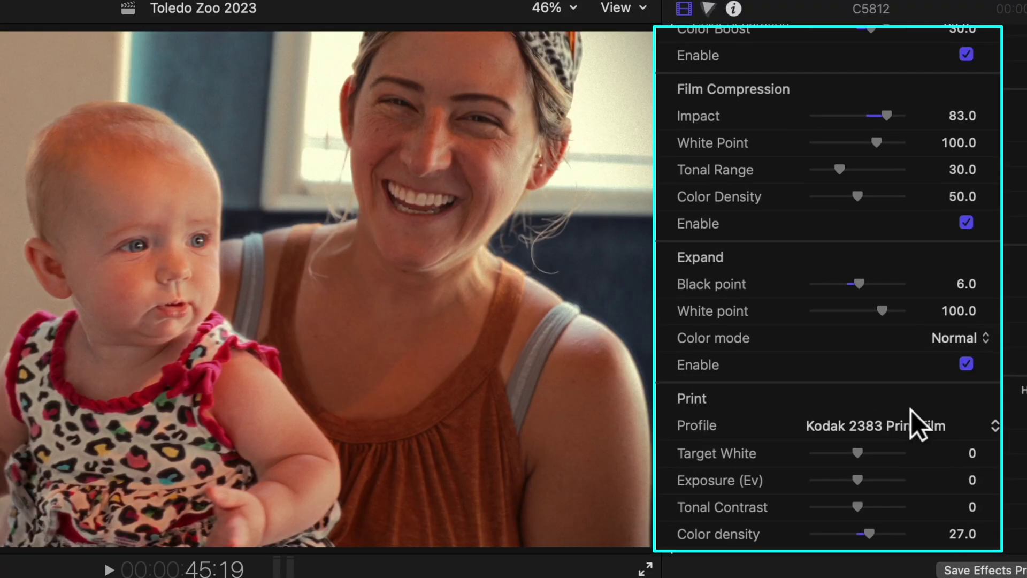
- Scroll the inspector and tick the Dehancer Pro checkbox to enable its film grade
scroll(910, 410, down, 15)
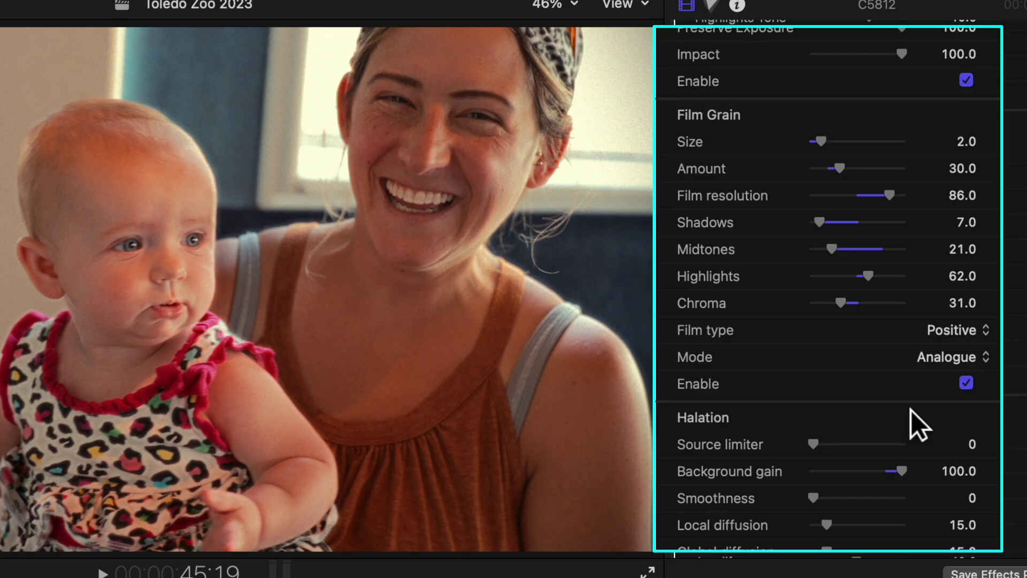
scroll(910, 410, down, 10)
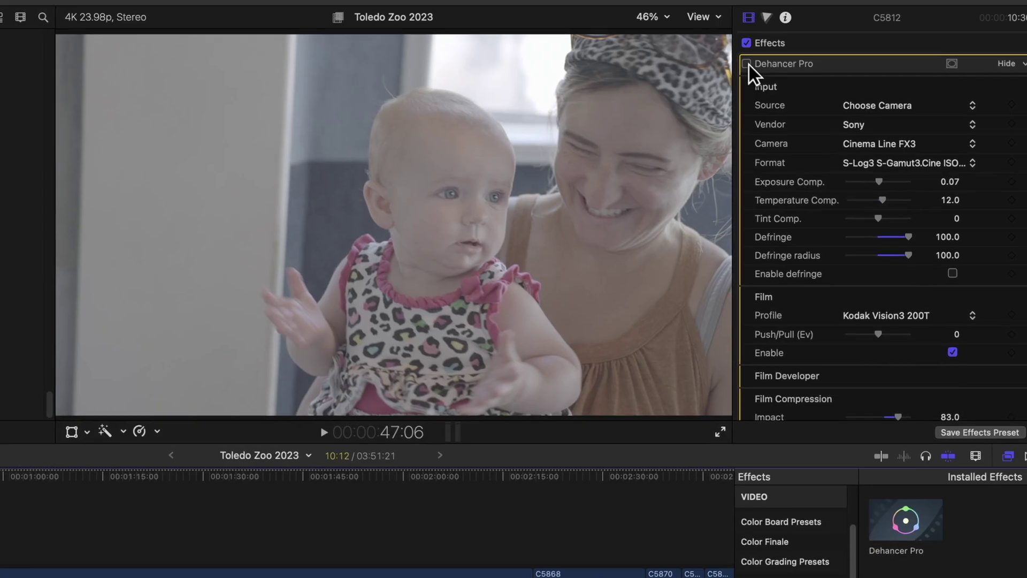
click(747, 64)
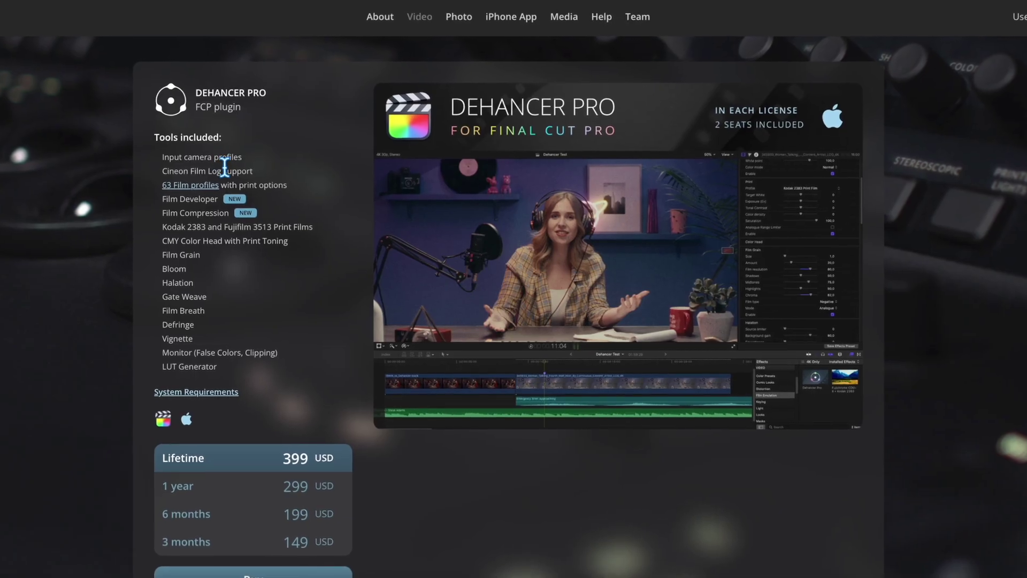
- Scroll past the Dehancer Pro card to the Lite, Grain, Bloom, Breath, Halation and Monitor pricing
scroll(232, 270, down, 10)
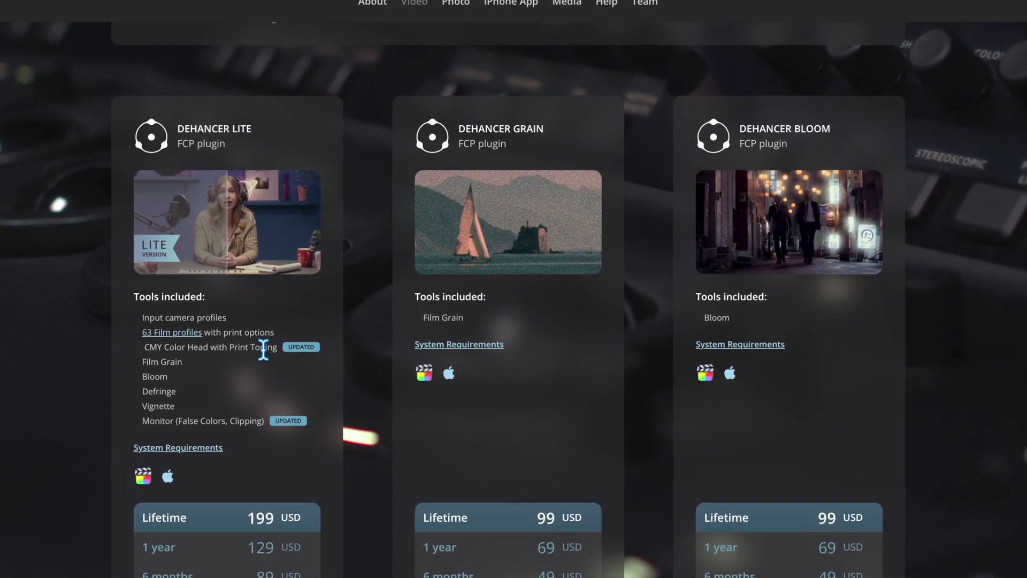
scroll(263, 348, down, 10)
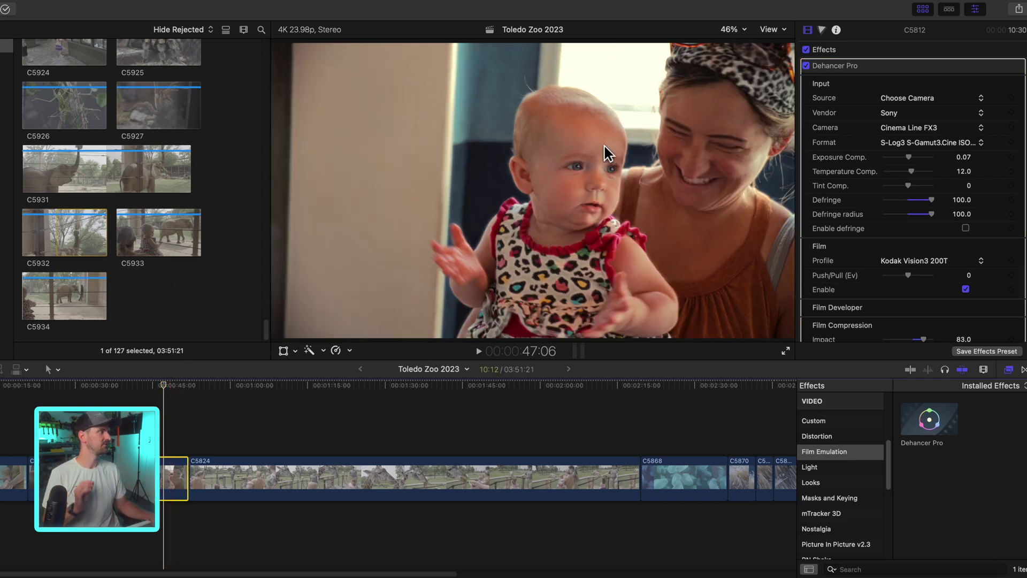
- Drag Dehancer Pro from the Film Emulation effects onto clip C5824
click(889, 66)
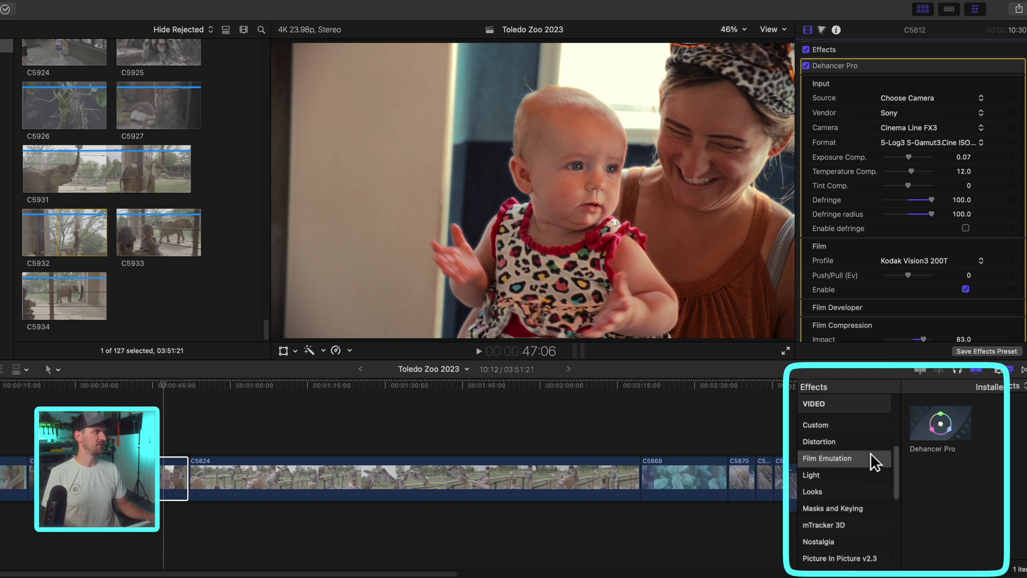
scroll(836, 458, up, 3)
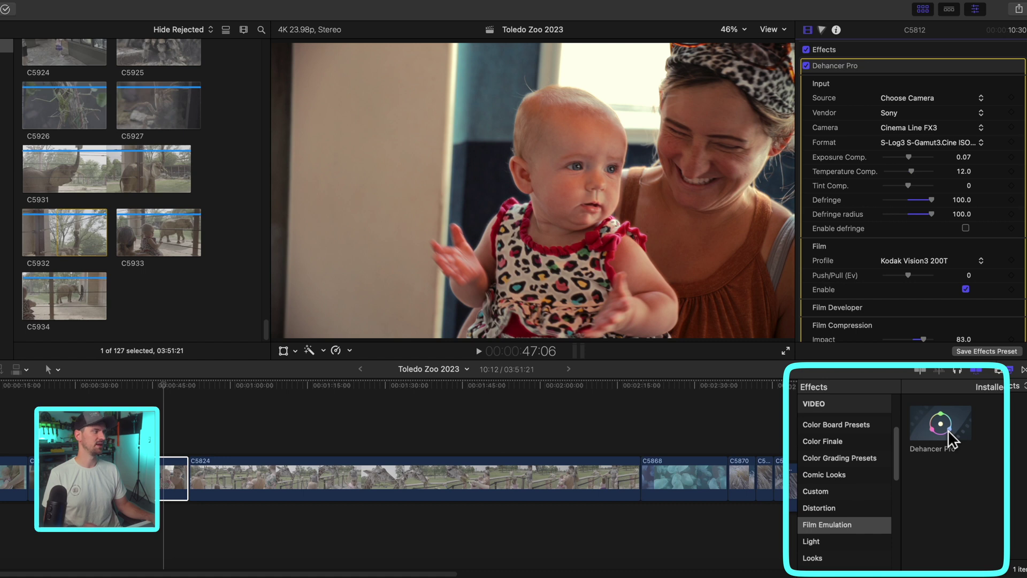
drag(948, 429, 920, 431)
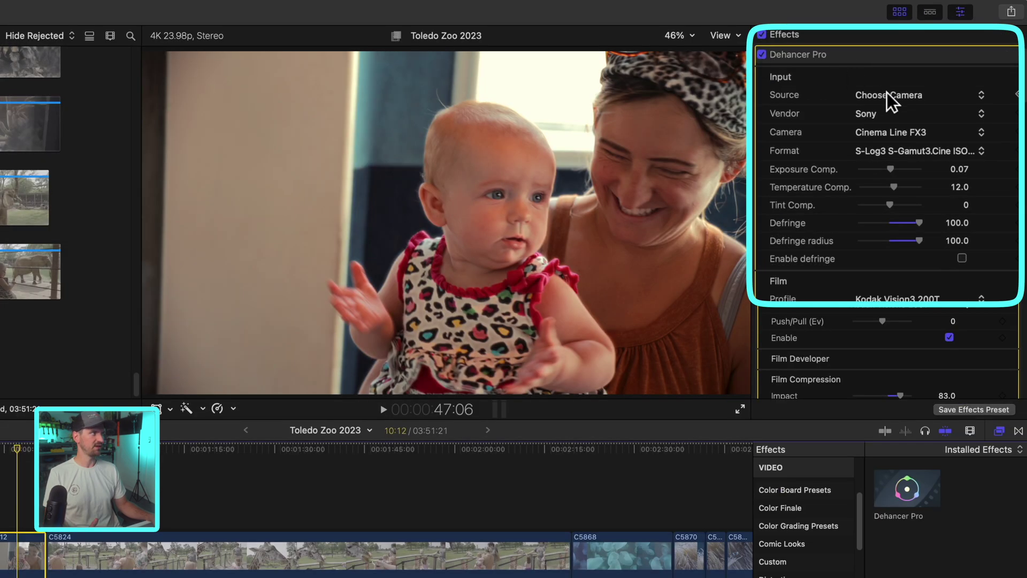
- Set the input to Choose Camera: Sony Cinema Line FX3, S-Log3 S-Gamut3.Cine ISO 640
click(888, 96)
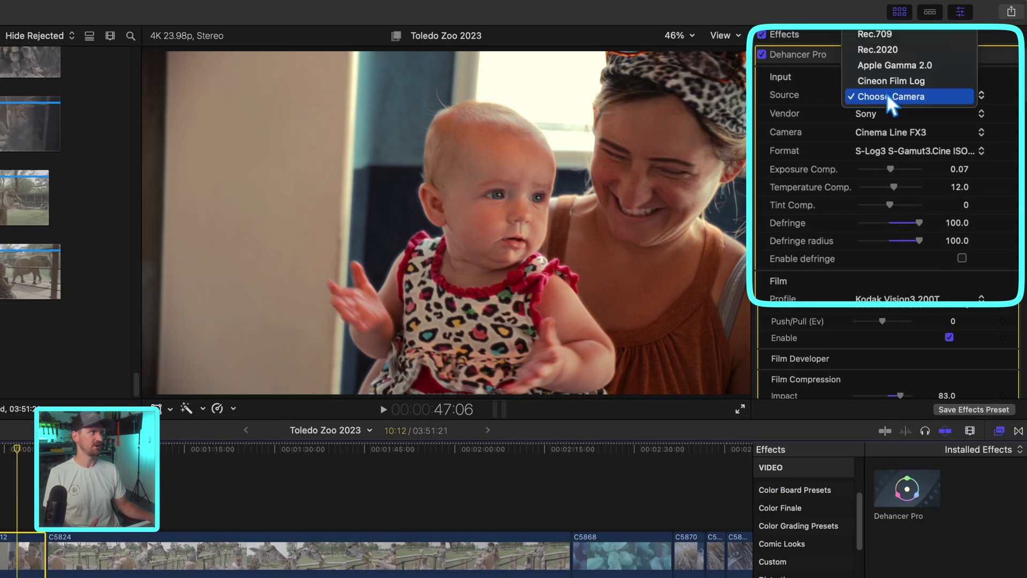
click(896, 36)
click(889, 96)
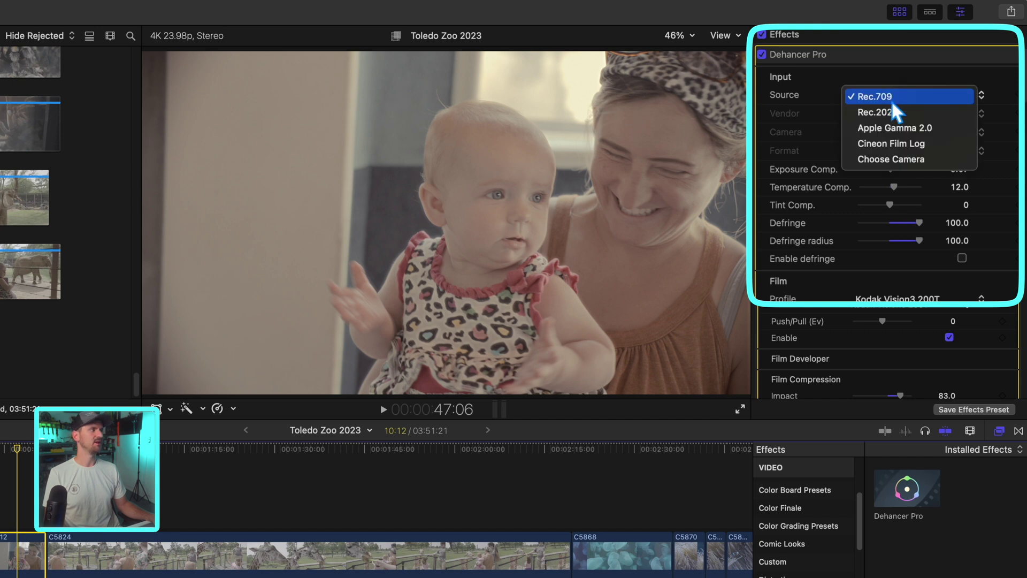
click(909, 160)
click(894, 114)
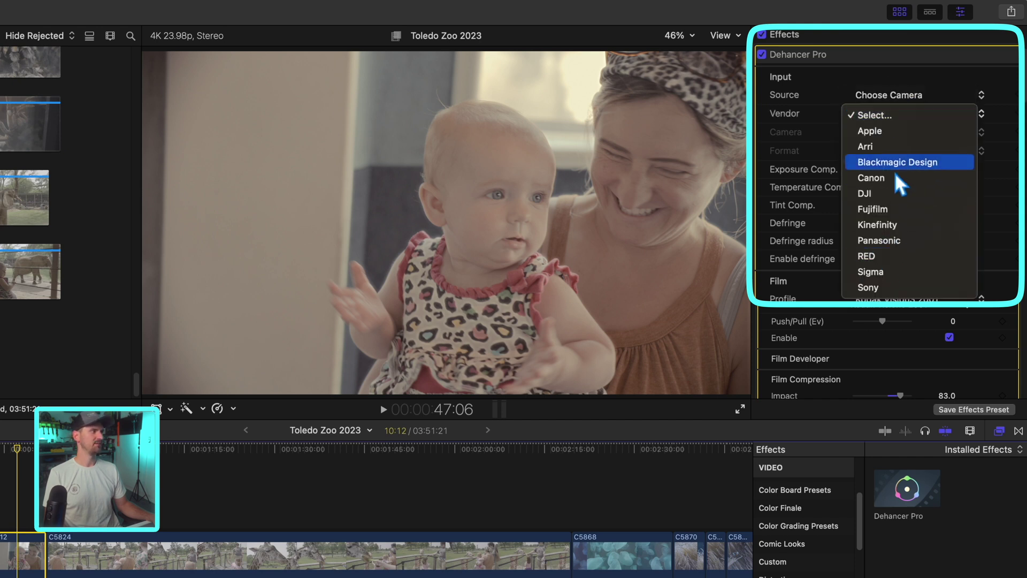
click(890, 289)
click(888, 133)
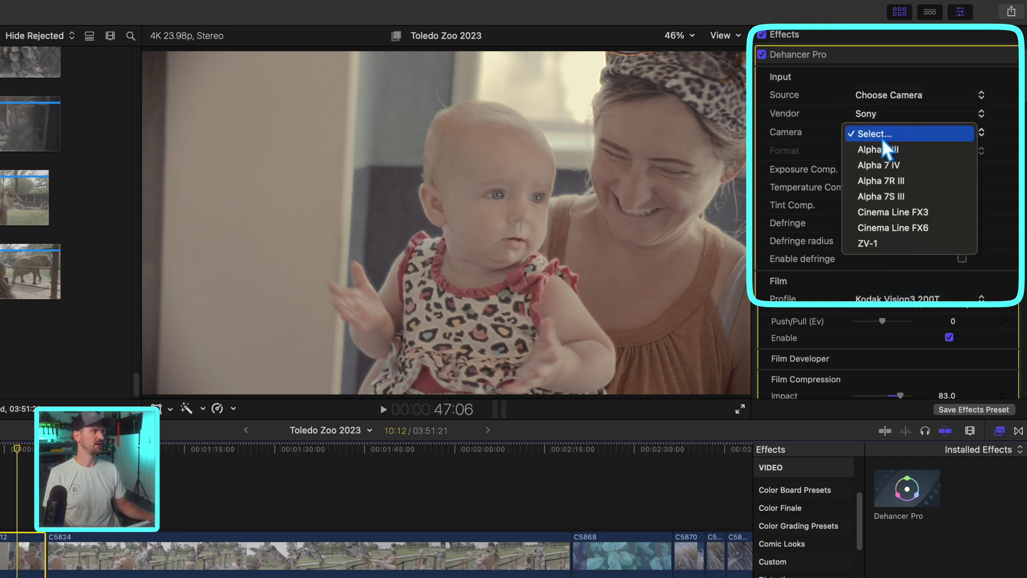
click(883, 123)
click(880, 152)
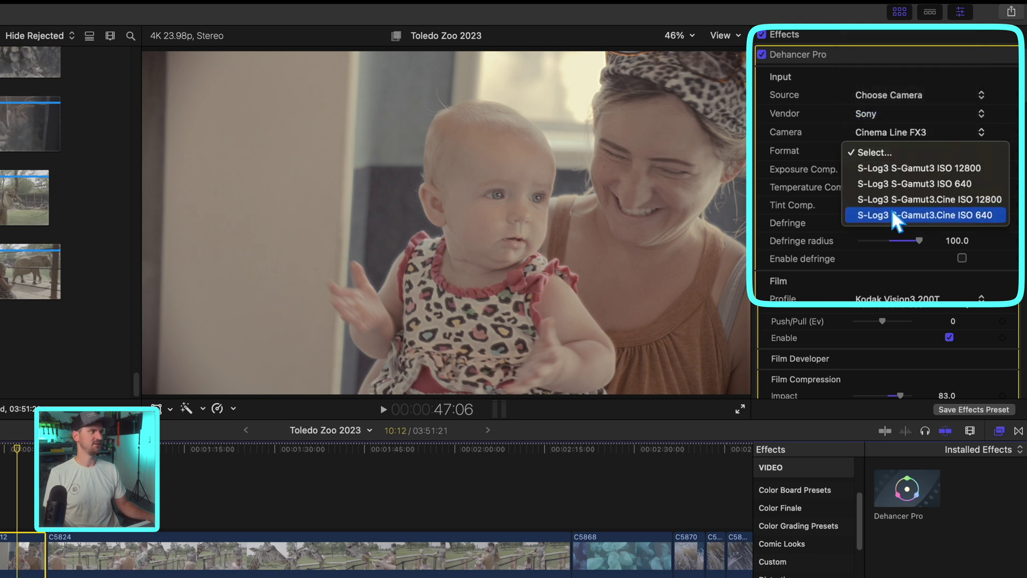
click(895, 215)
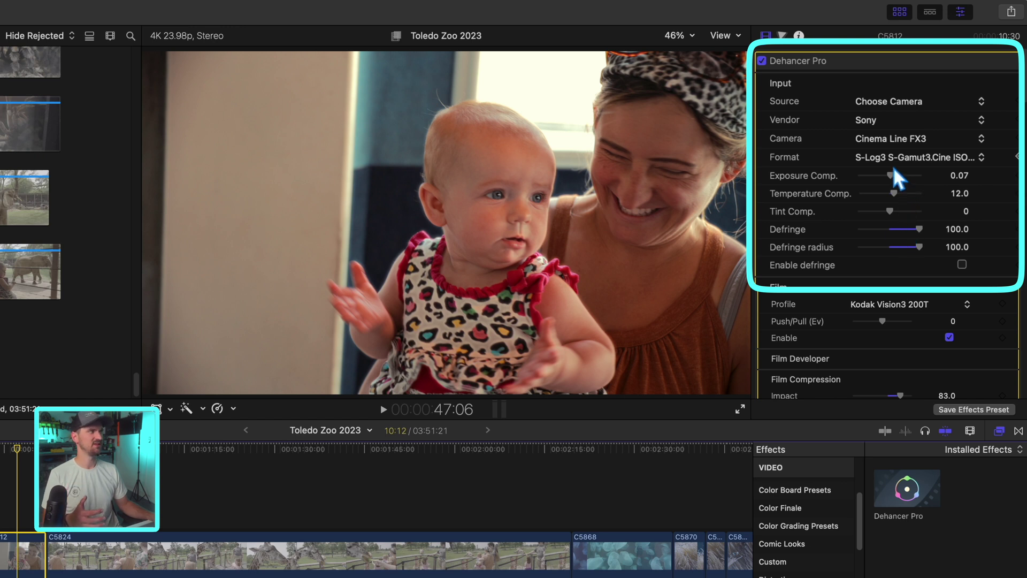
scroll(909, 214, down, 3)
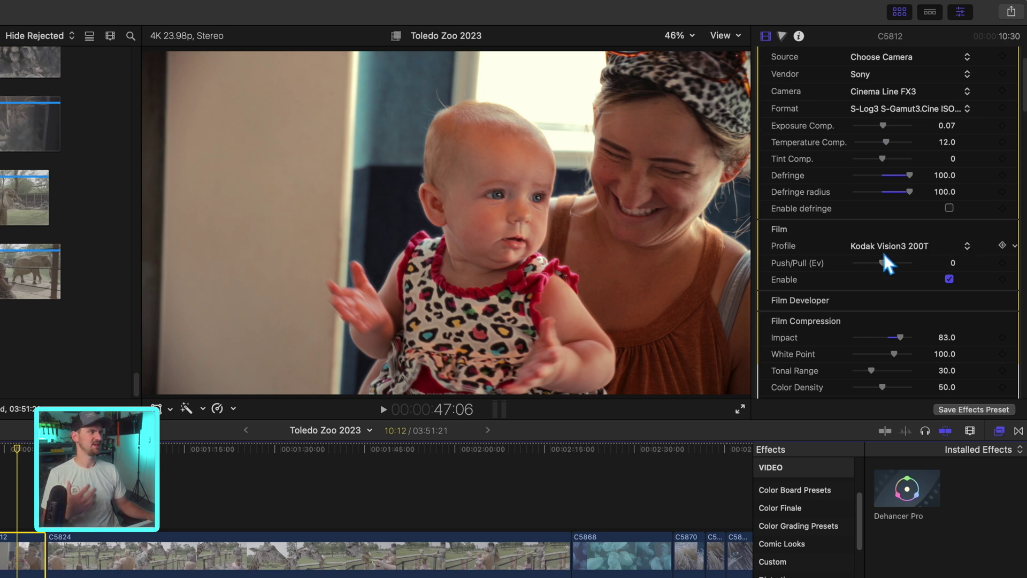
click(885, 249)
scroll(885, 203, up, 10)
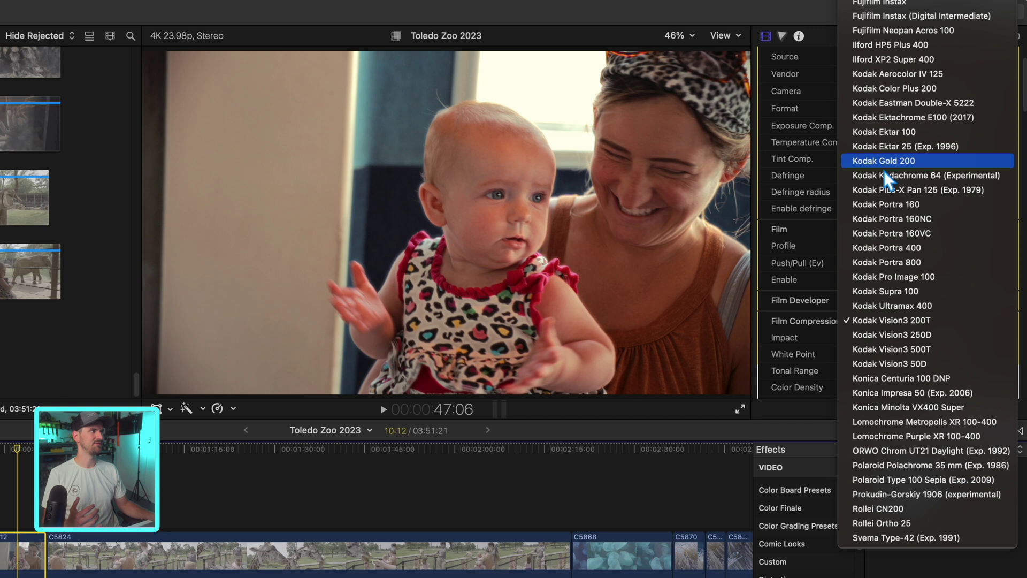
scroll(888, 182, up, 4)
scroll(888, 182, down, 5)
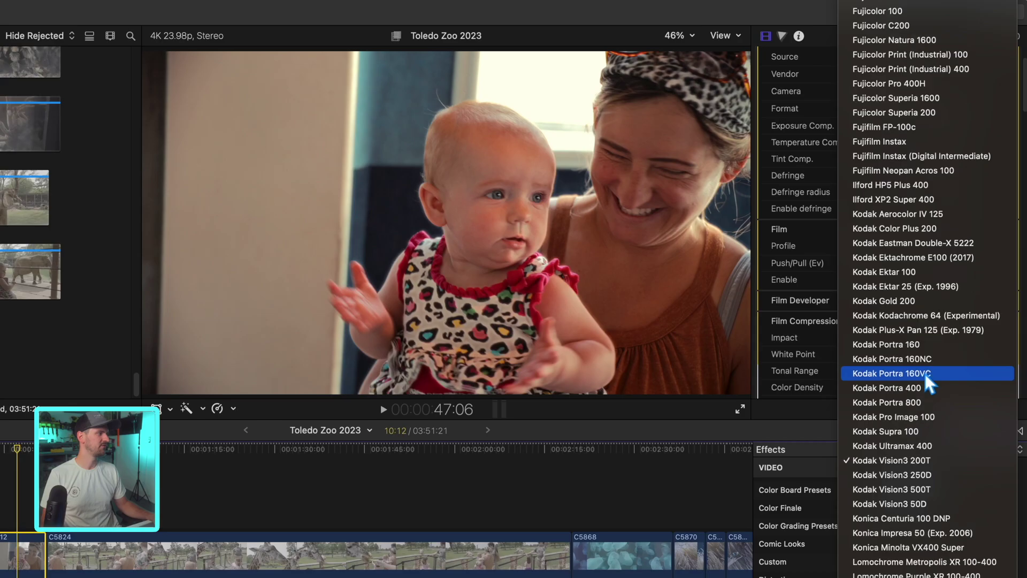
scroll(927, 369, down, 2)
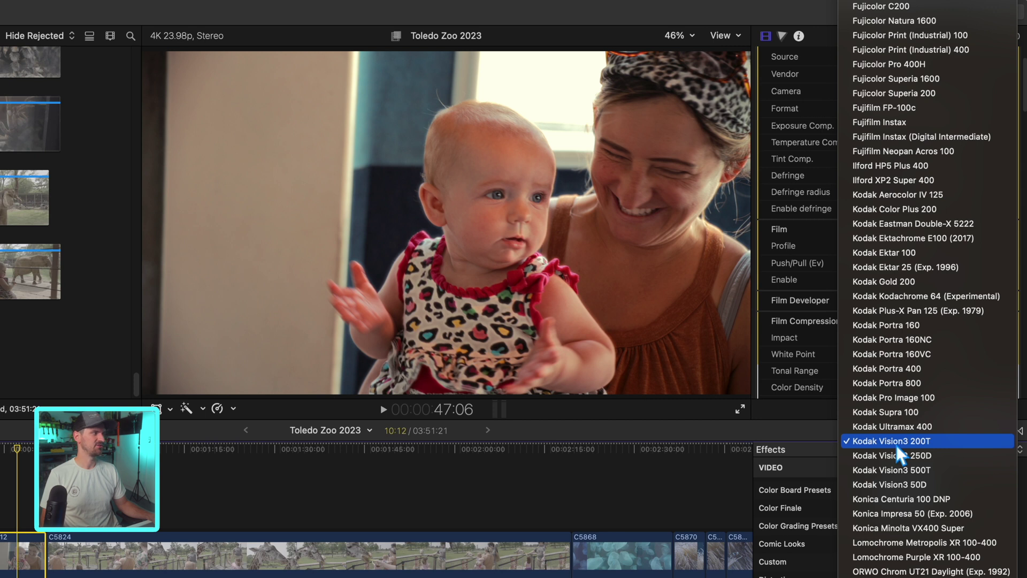
click(895, 444)
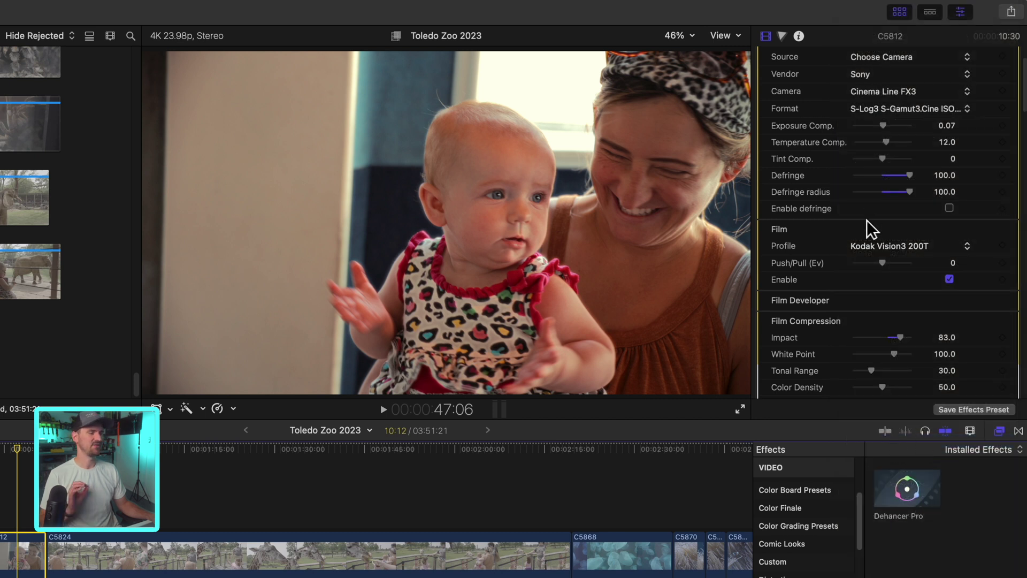
click(885, 257)
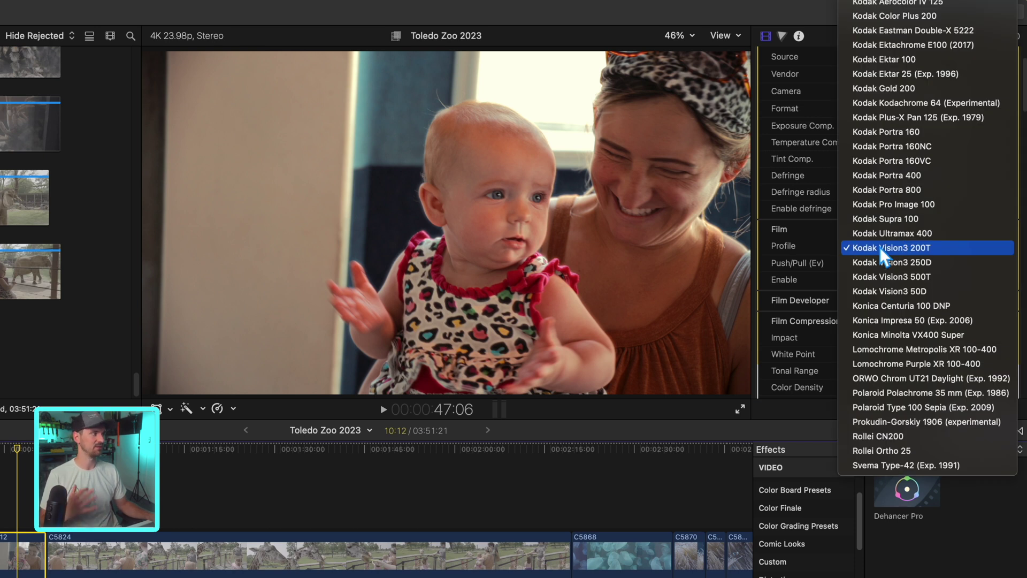
click(879, 249)
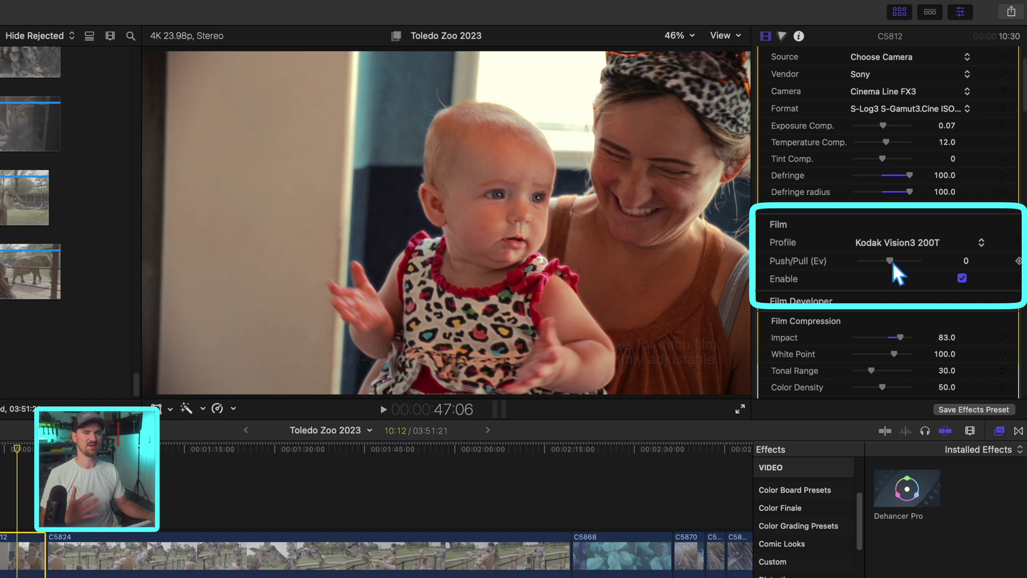
- Raise the Push/Pull exposure, then toggle Film Enable off and back on to compare
drag(893, 263, 921, 263)
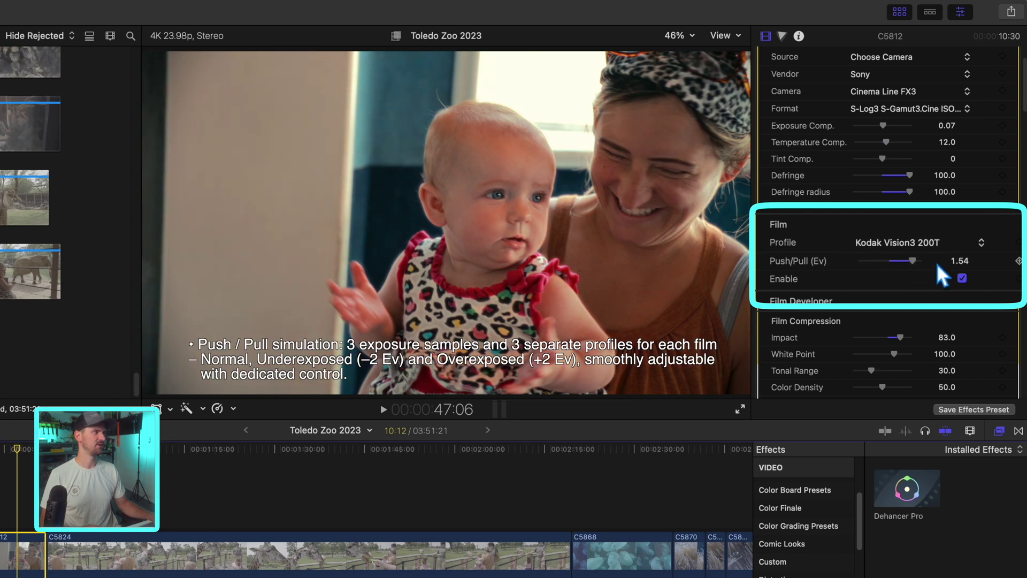
click(962, 278)
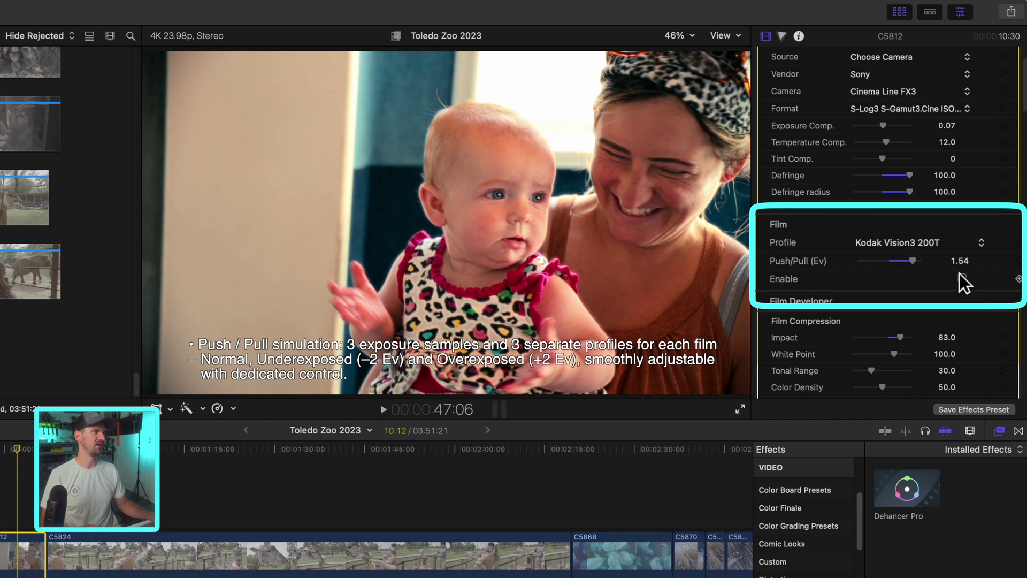
click(962, 278)
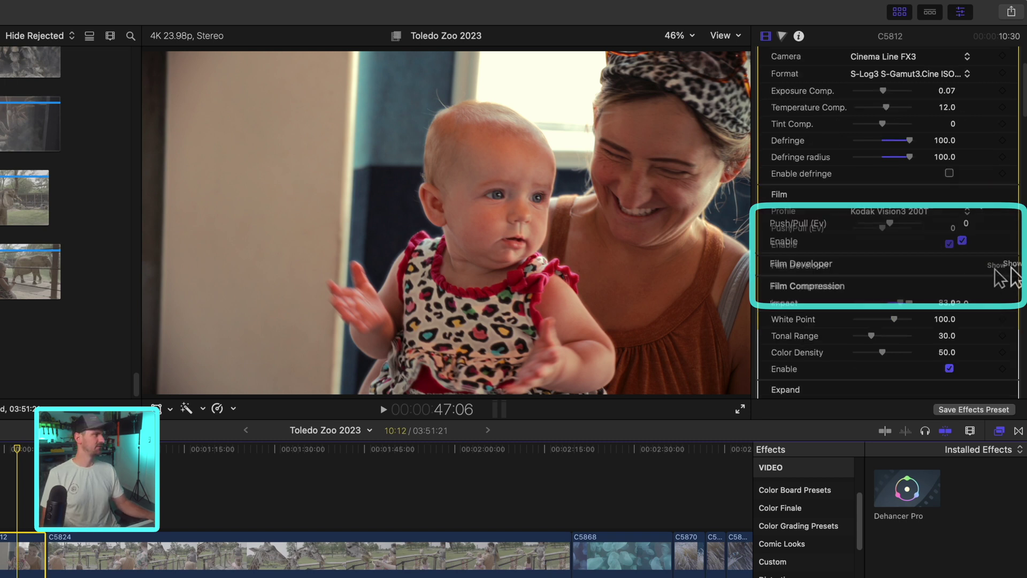
click(998, 262)
scroll(900, 254, down, 1)
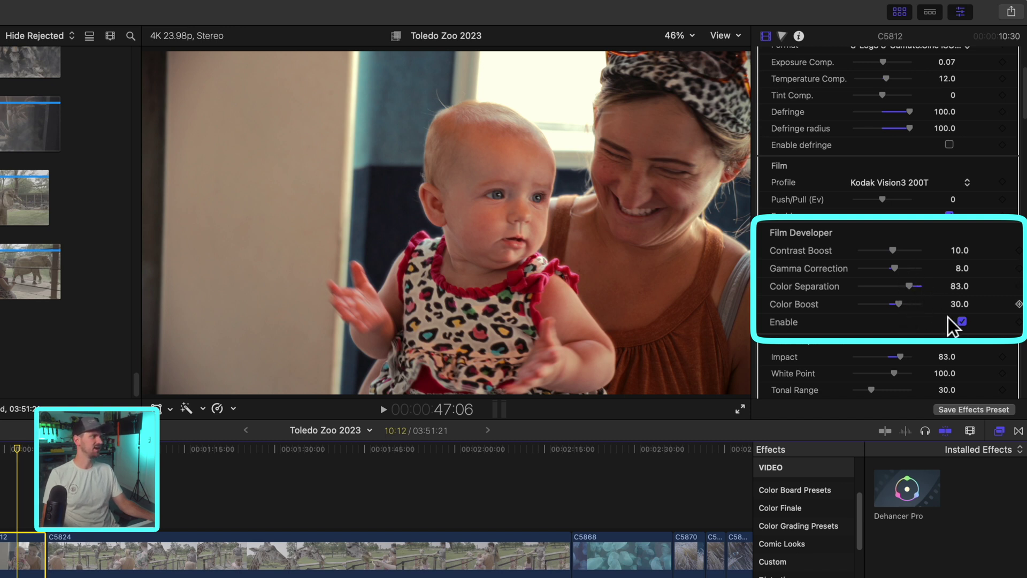
click(962, 321)
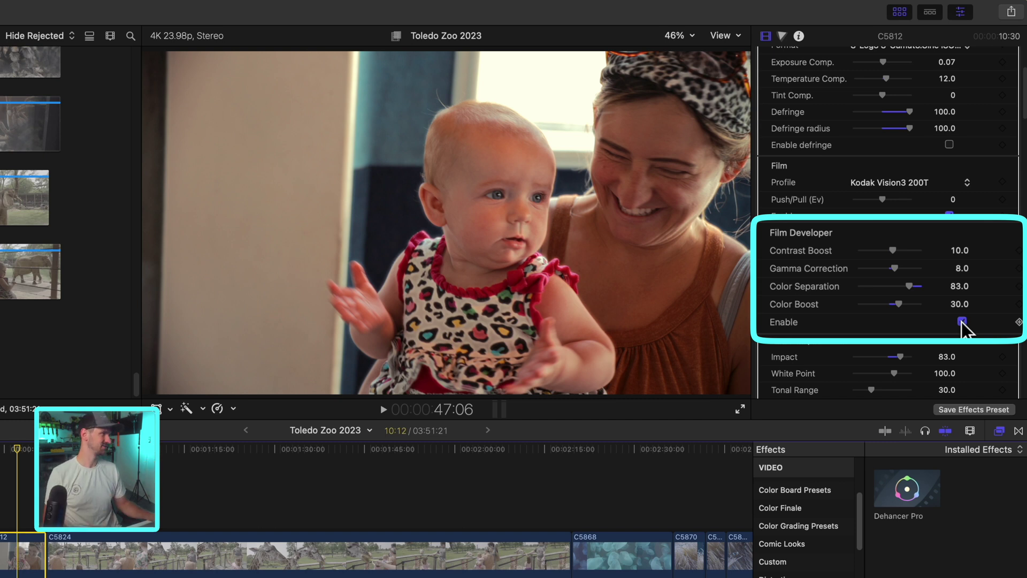
scroll(916, 282, down, 1)
scroll(916, 282, down, 5)
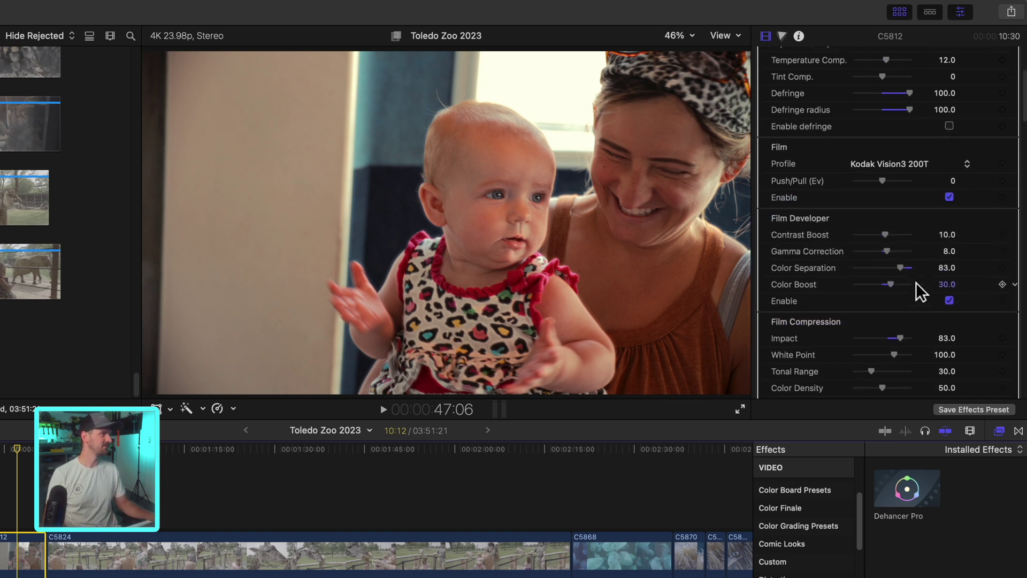
scroll(919, 284, down, 4)
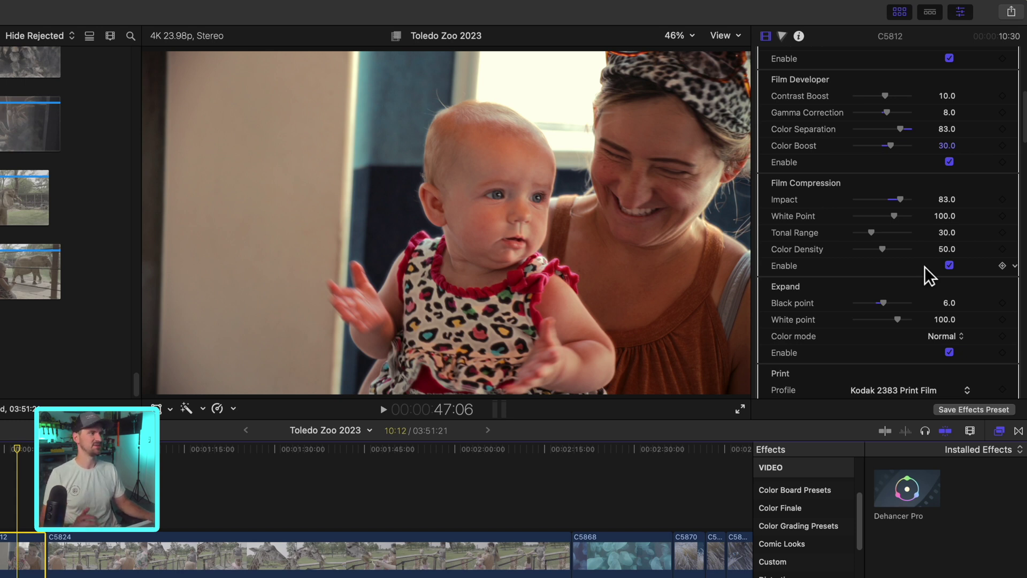
click(949, 265)
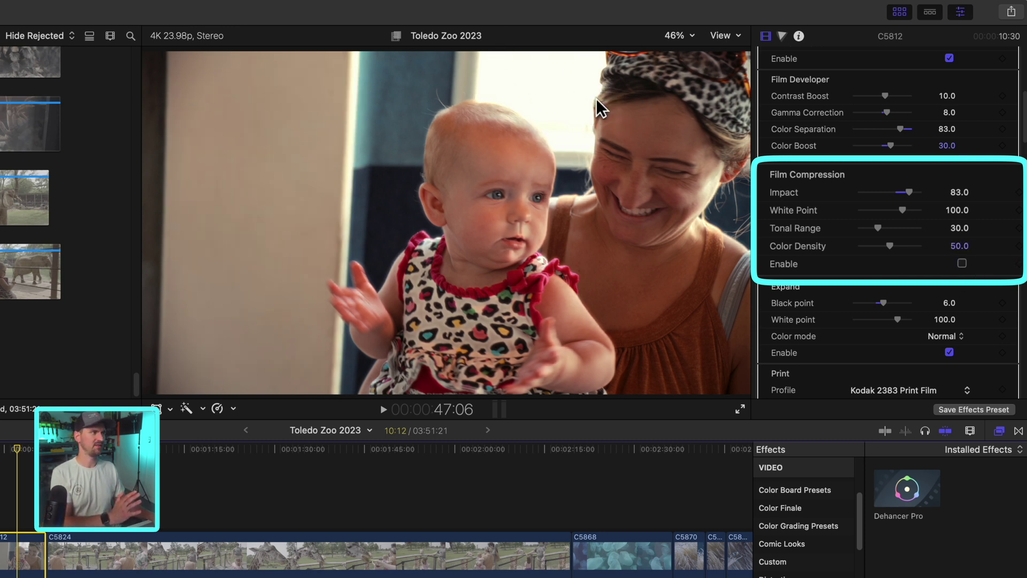
click(961, 263)
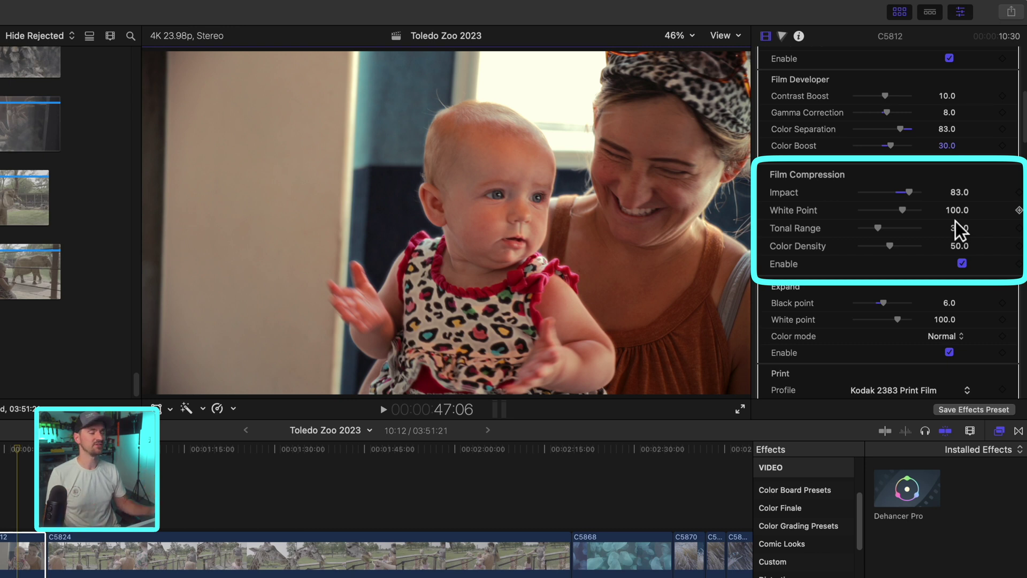
click(873, 227)
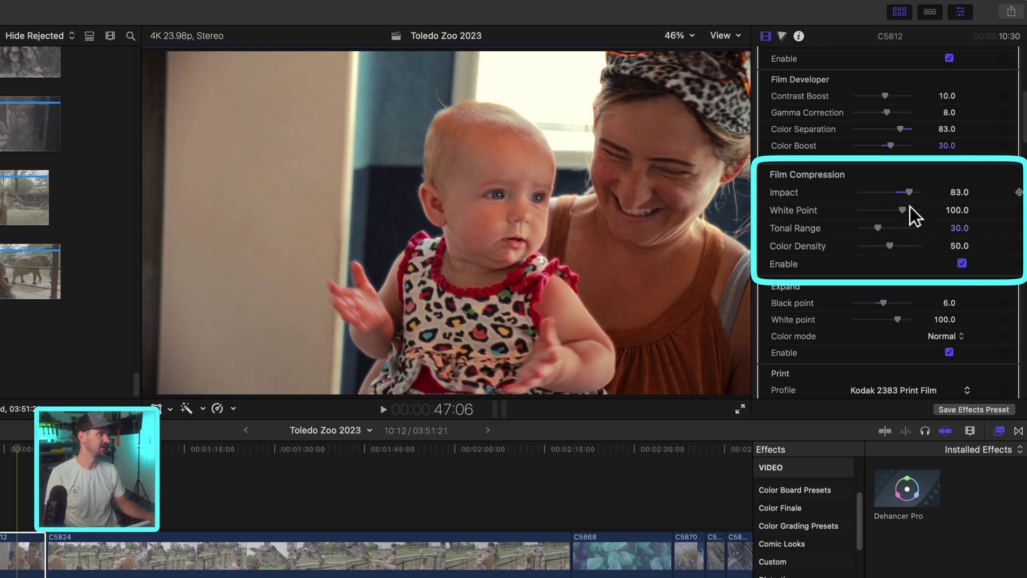
drag(890, 235, 878, 256)
scroll(912, 252, down, 3)
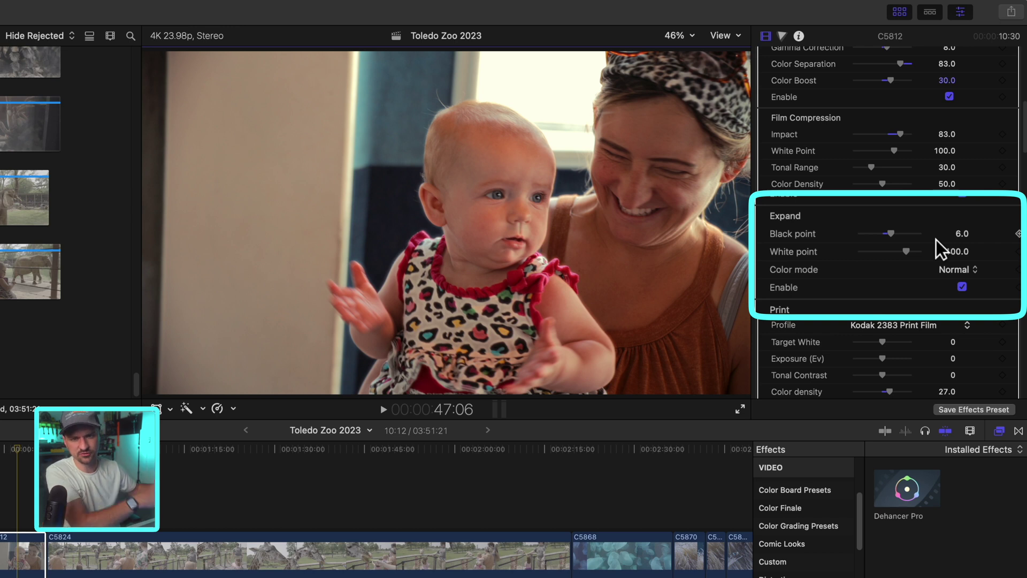
click(956, 269)
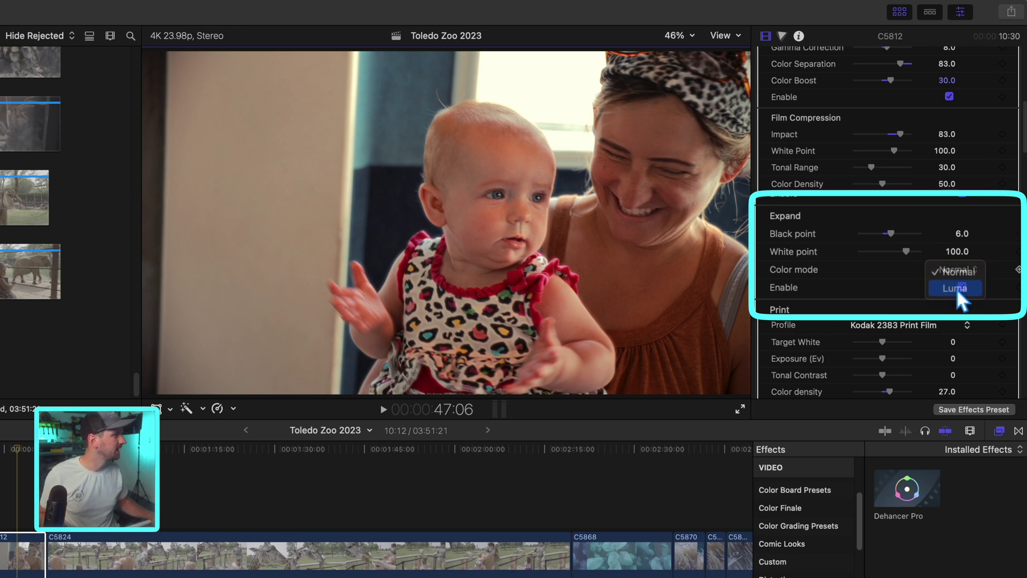
click(956, 288)
drag(893, 233, 884, 235)
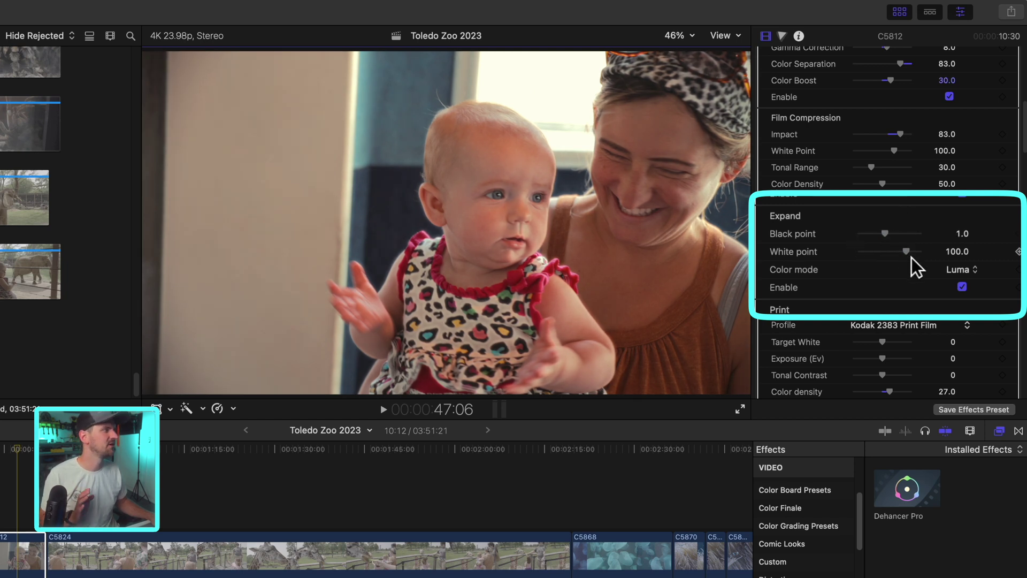
click(956, 276)
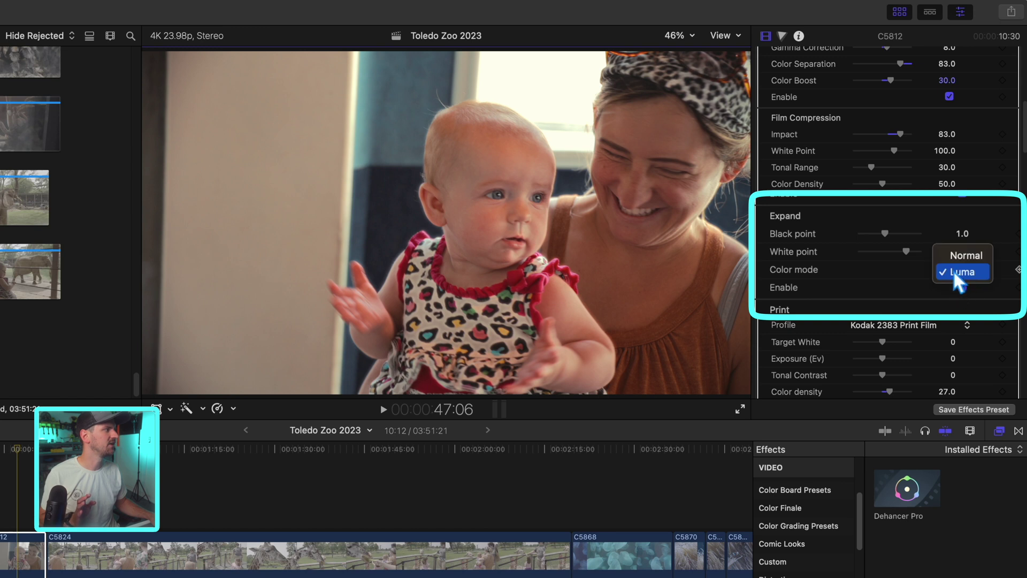
click(955, 258)
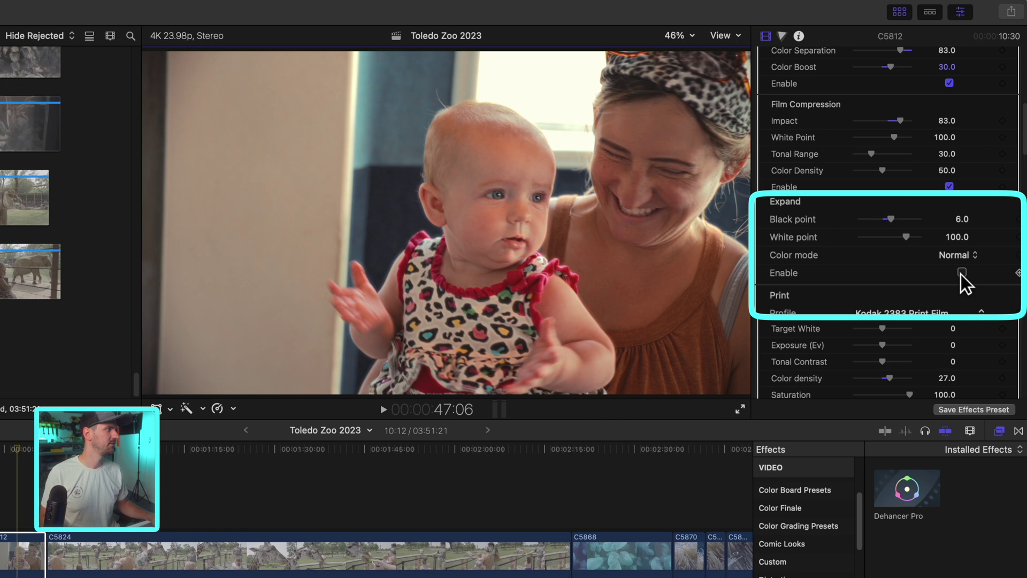
click(949, 275)
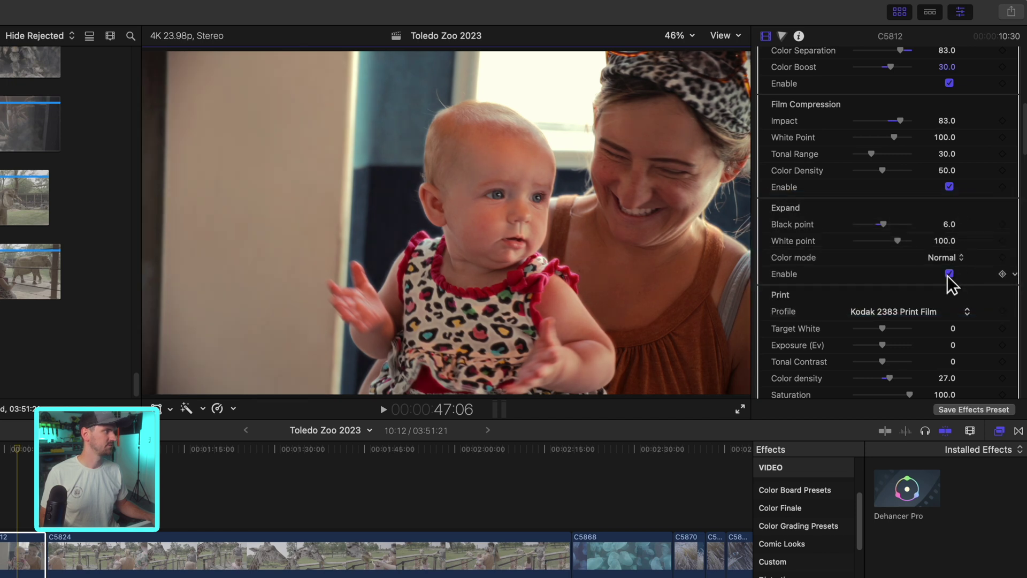
scroll(881, 203, down, 4)
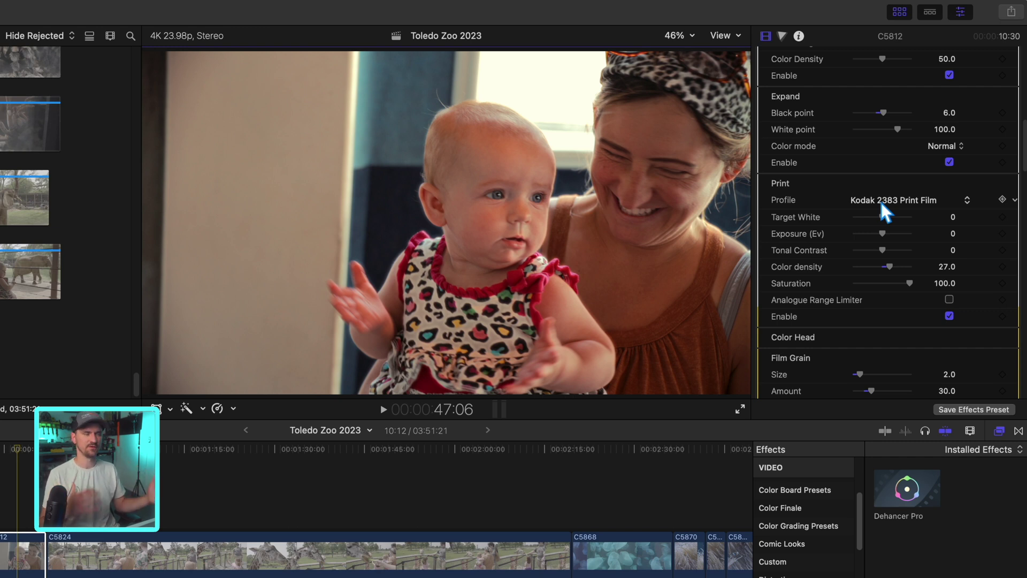
click(881, 200)
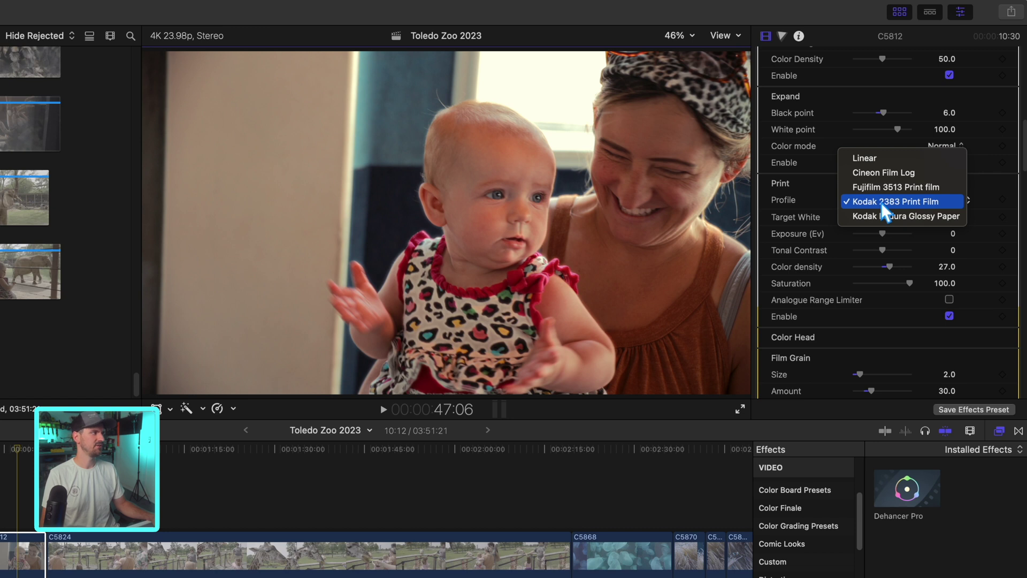
click(882, 216)
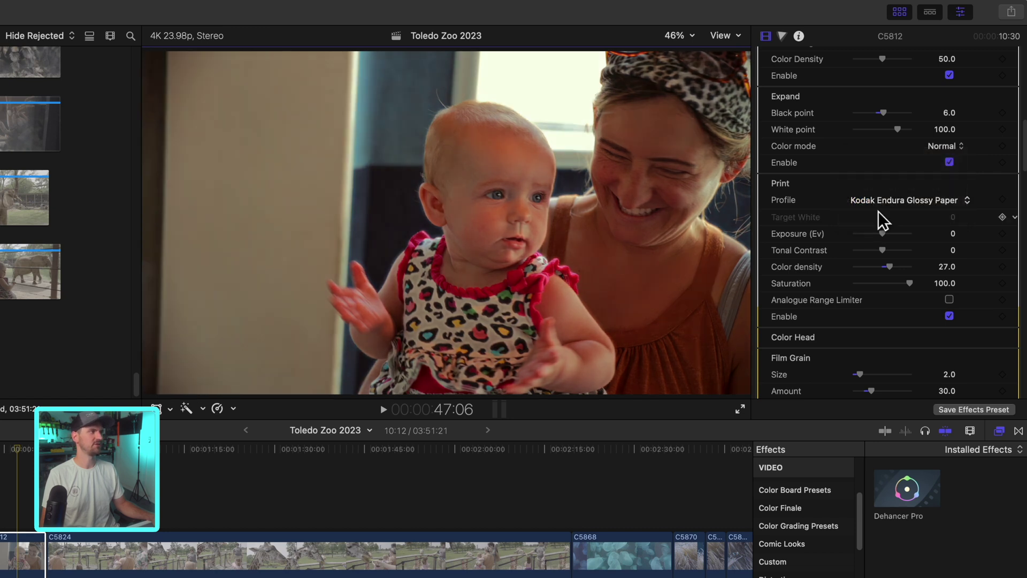
click(878, 202)
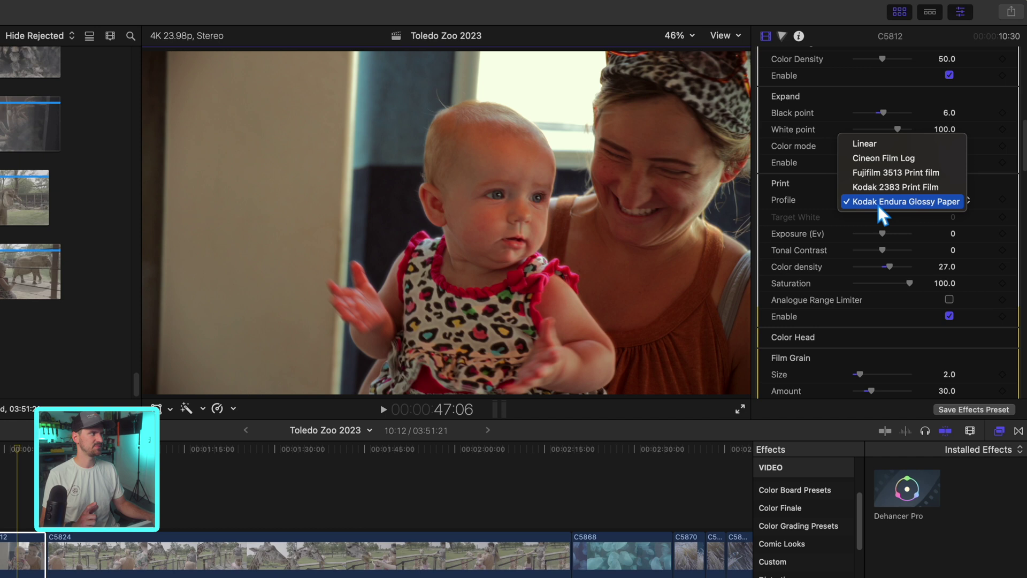
click(869, 185)
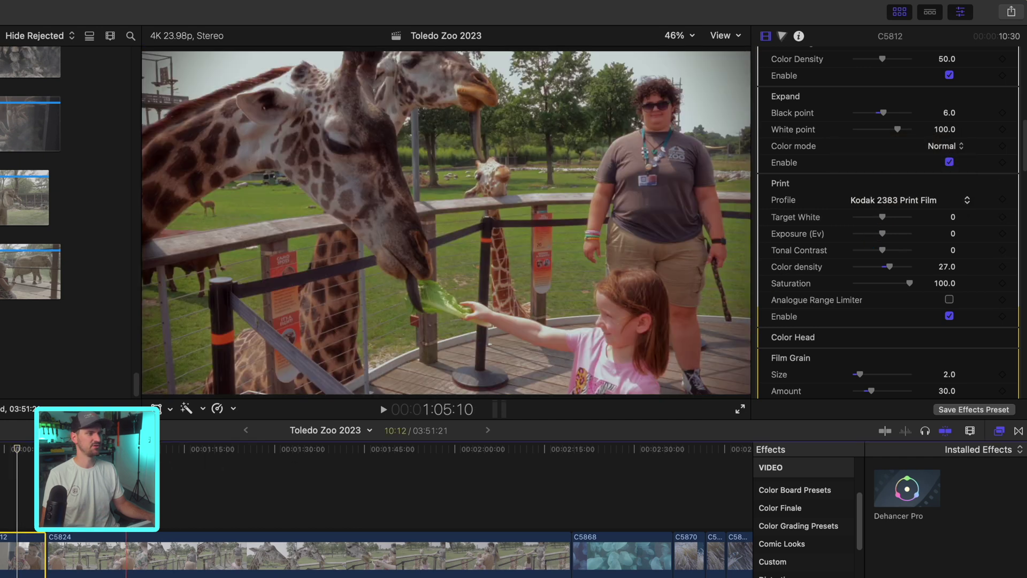
click(91, 556)
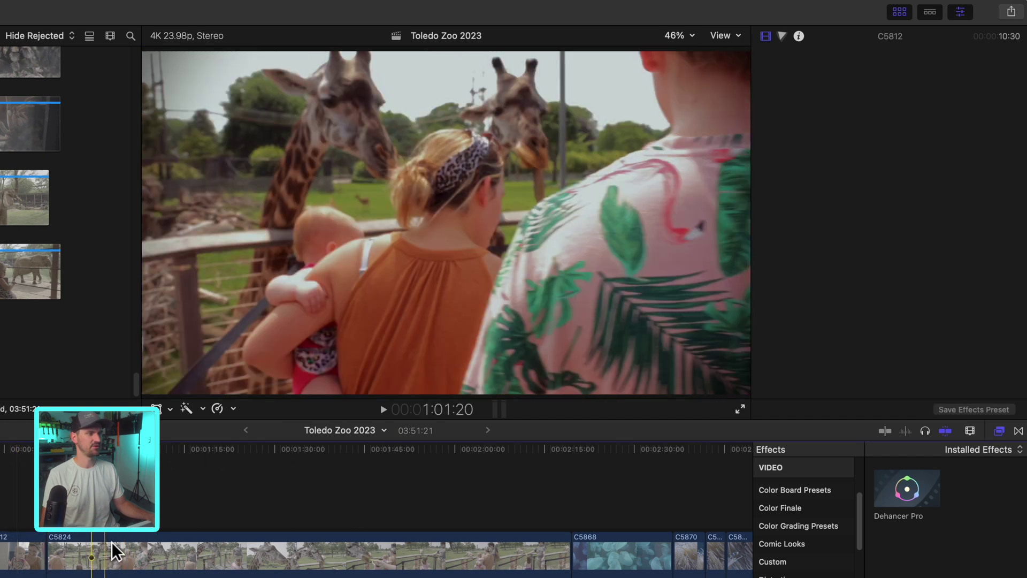
click(115, 551)
scroll(910, 240, down, 10)
click(910, 248)
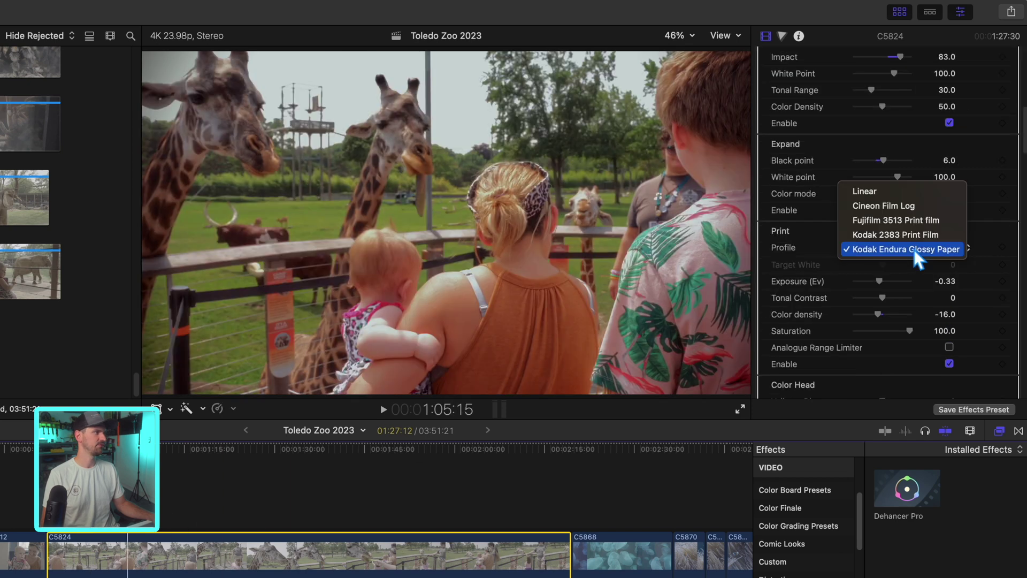
click(911, 235)
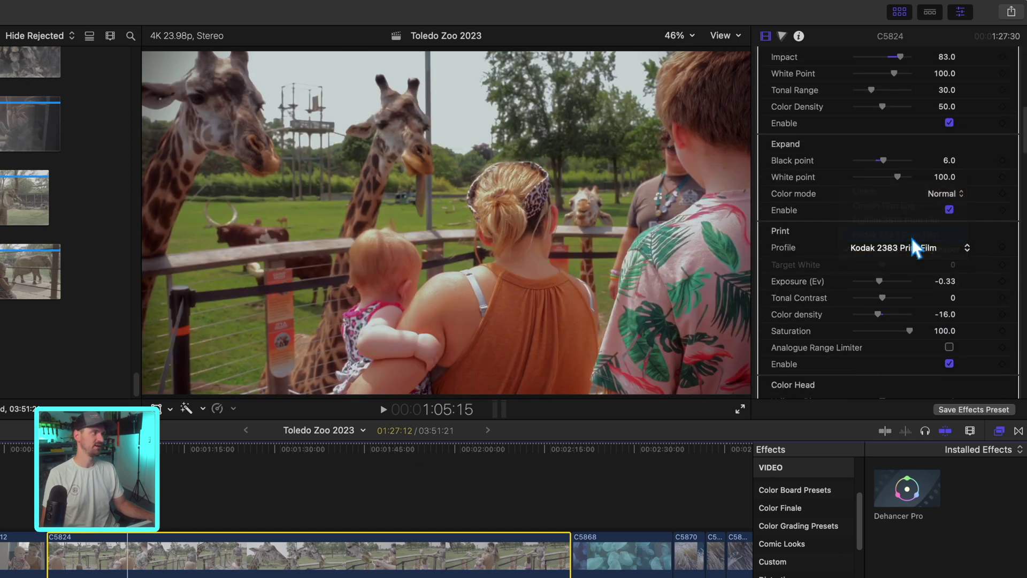
click(902, 248)
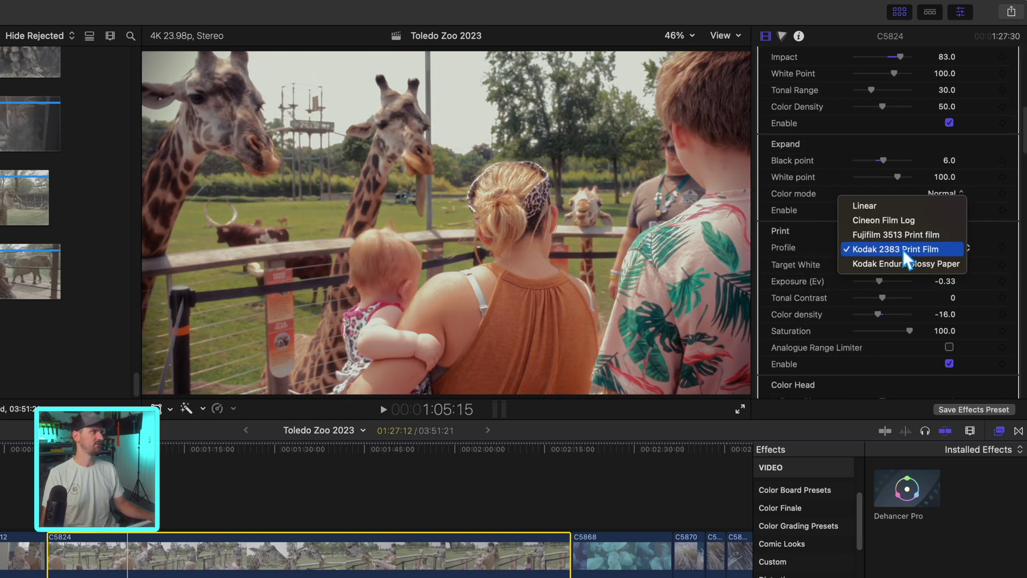
click(907, 262)
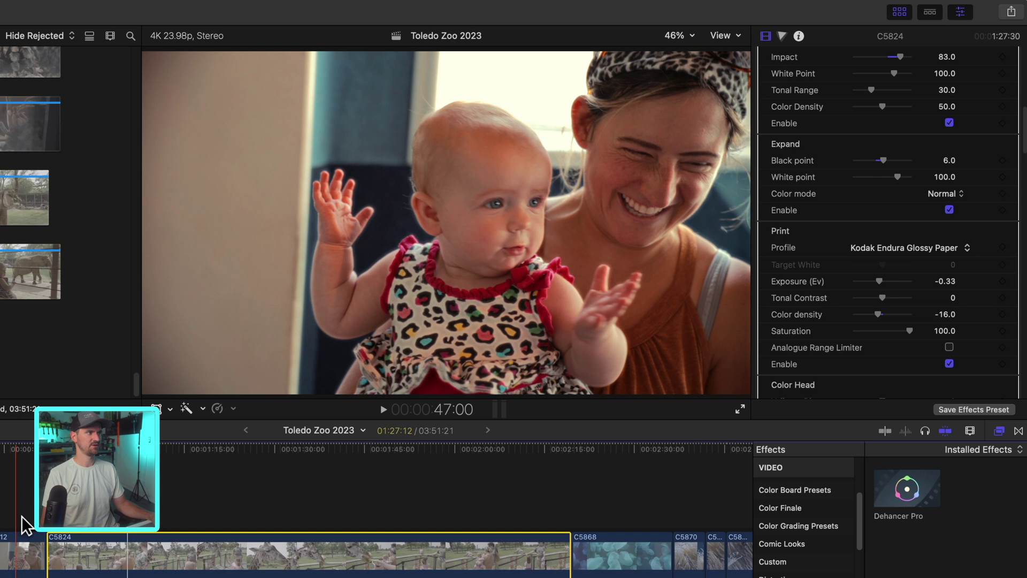
click(16, 540)
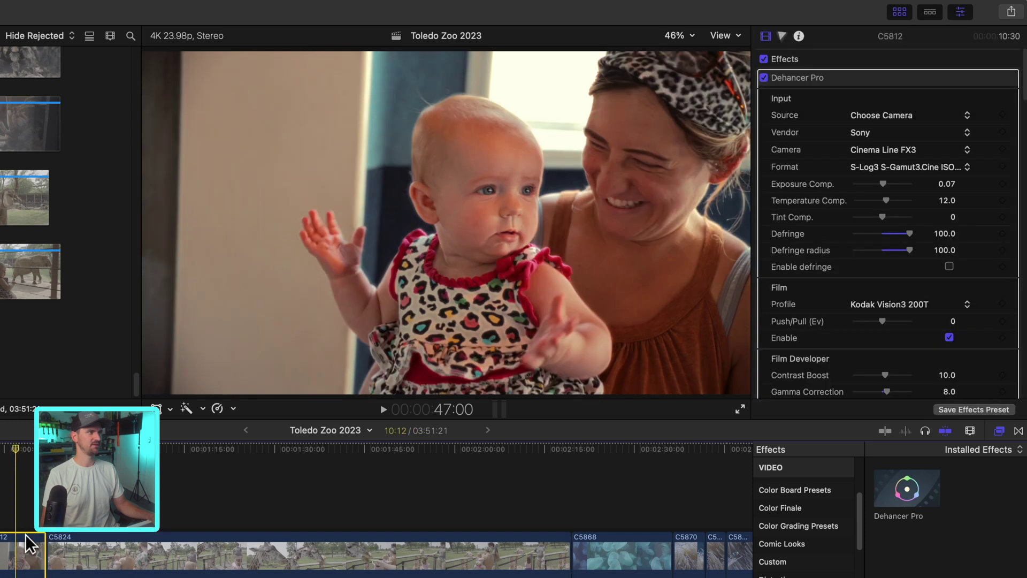
scroll(871, 288, down, 10)
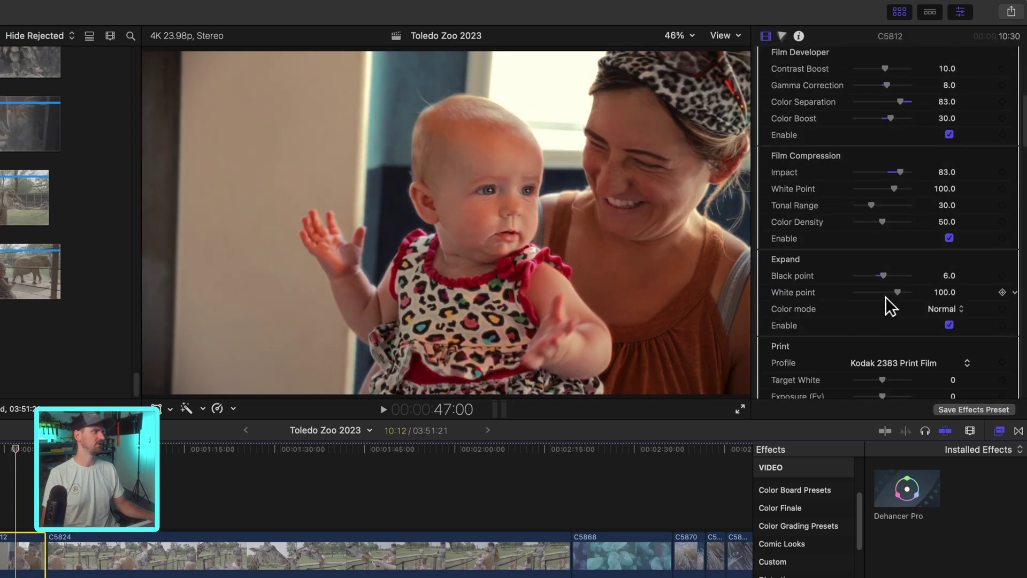
scroll(887, 278, down, 5)
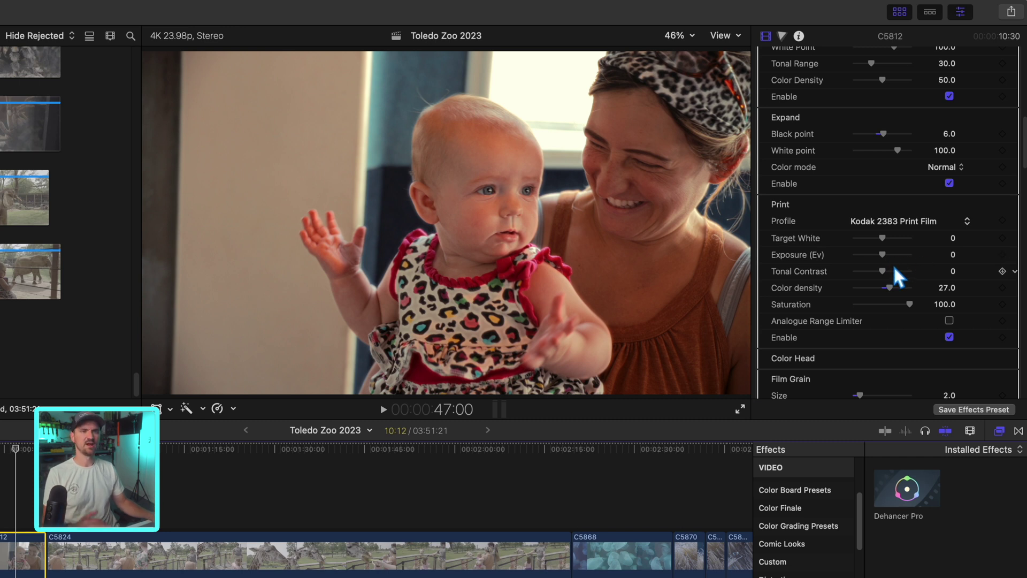
scroll(946, 307, down, 2)
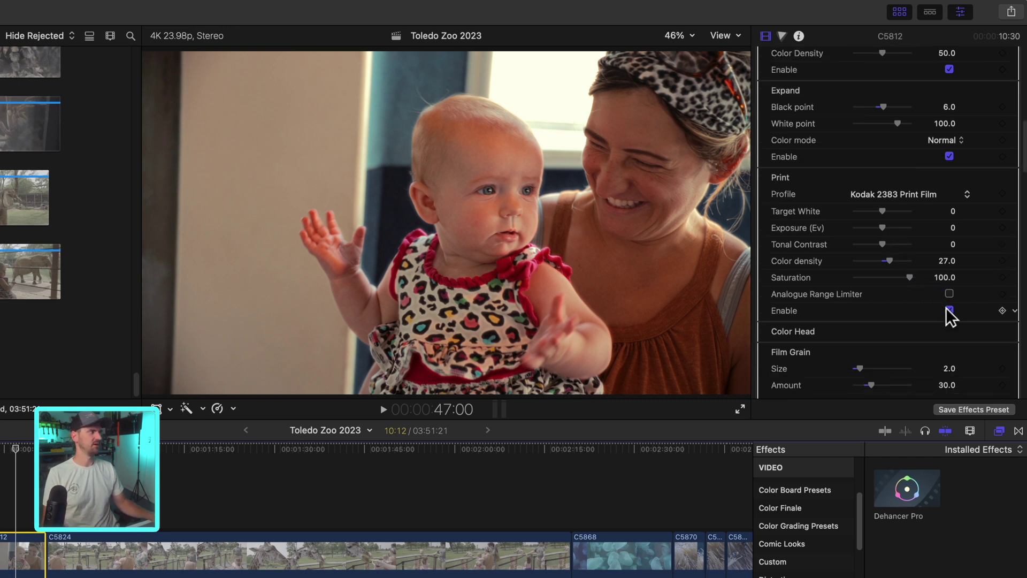
click(951, 310)
click(950, 310)
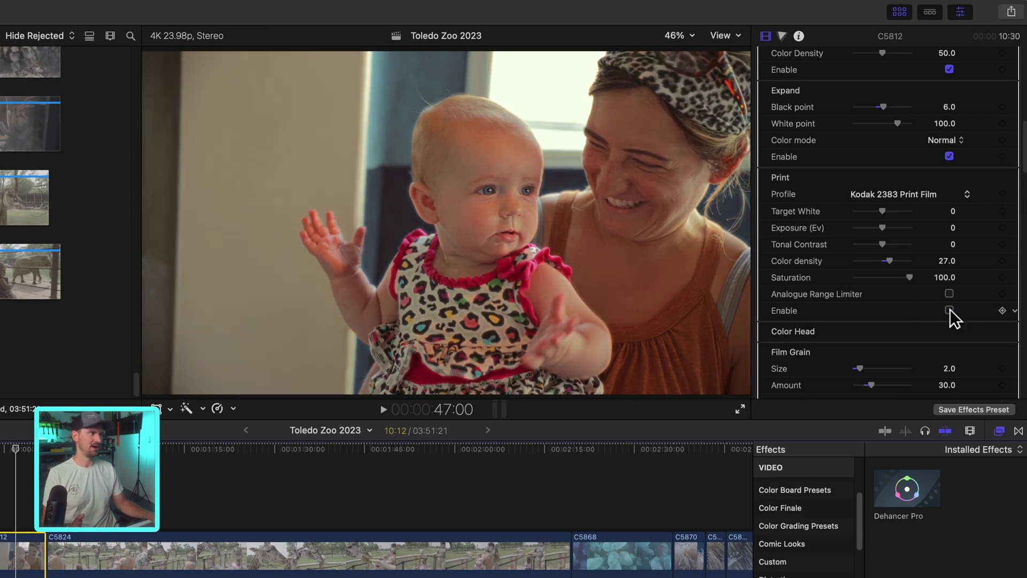
click(950, 309)
scroll(949, 308, down, 2)
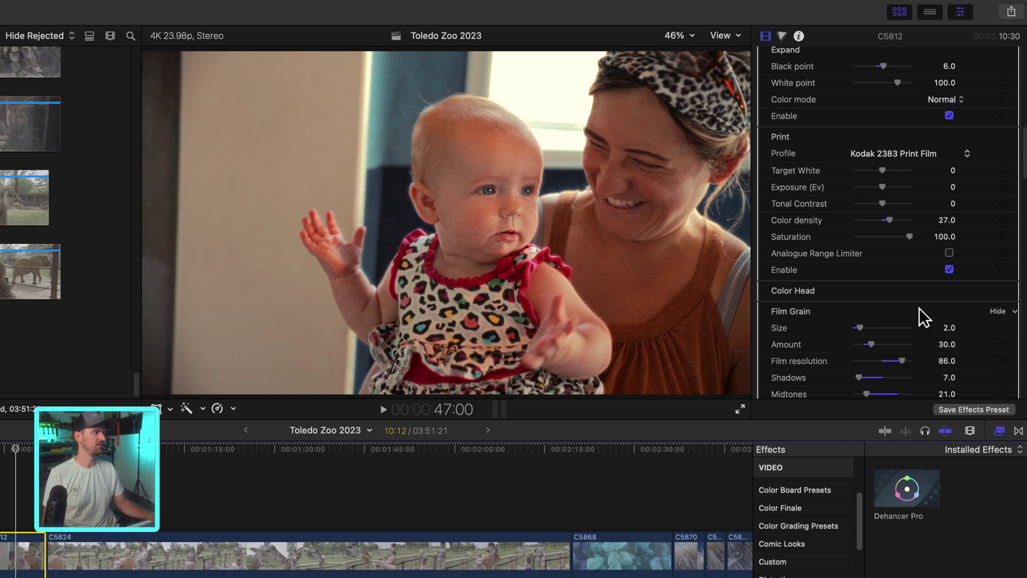
- Expand Color Head and drag Yellow - Blue from -4.0 to 12.0, then scroll to Film Grain
click(920, 299)
scroll(910, 278, down, 3)
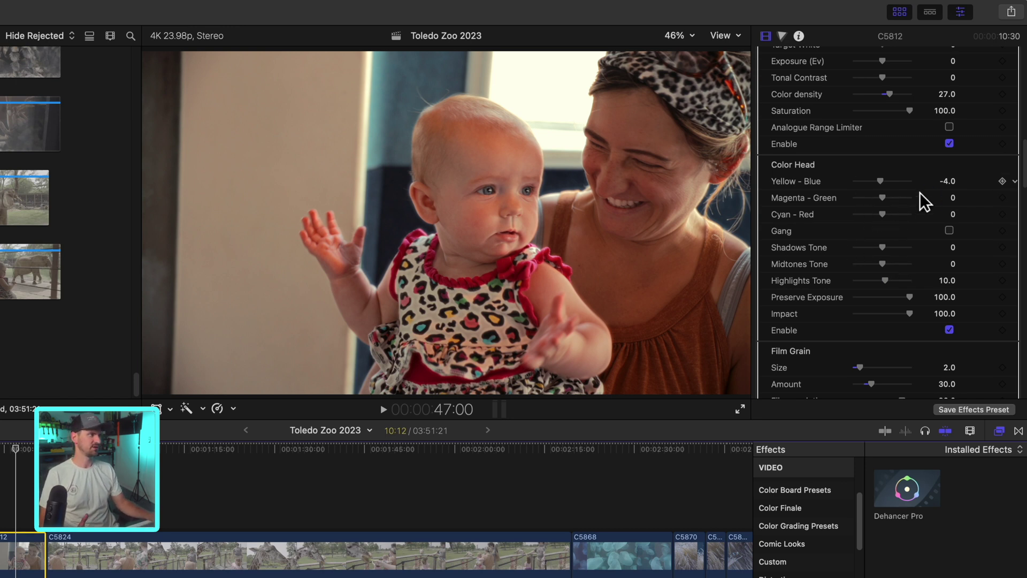
scroll(867, 209, down, 2)
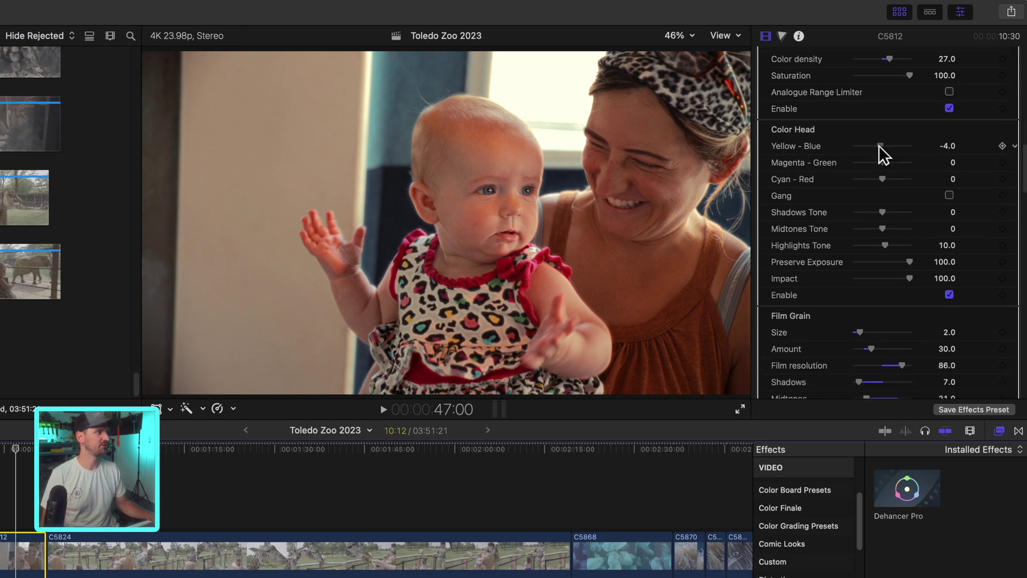
drag(878, 145, 903, 155)
scroll(904, 226, down, 5)
scroll(904, 226, down, 1)
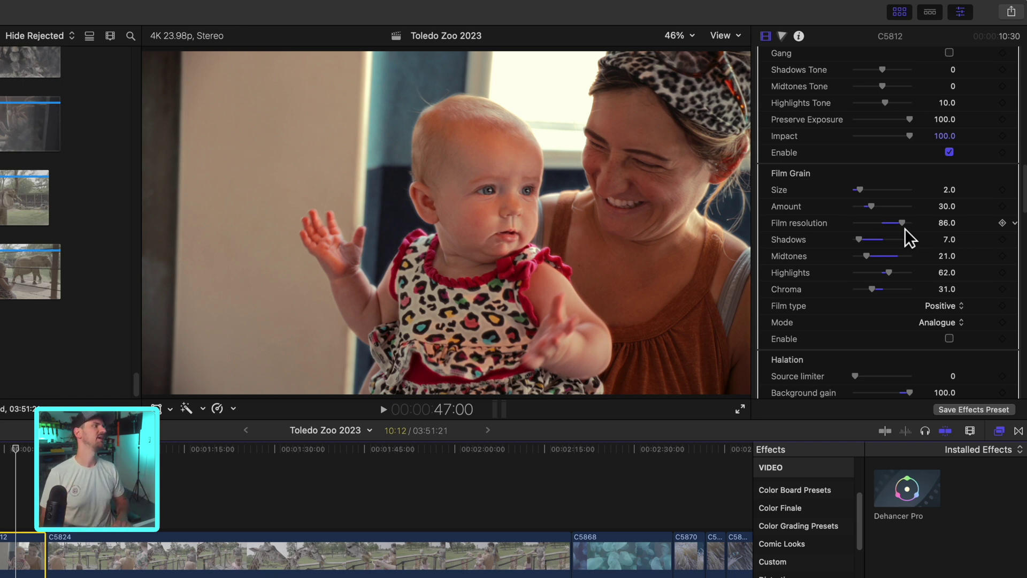
- Enable Film Grain on the baby clip, keeping the Negative film type
scroll(918, 262, down, 1)
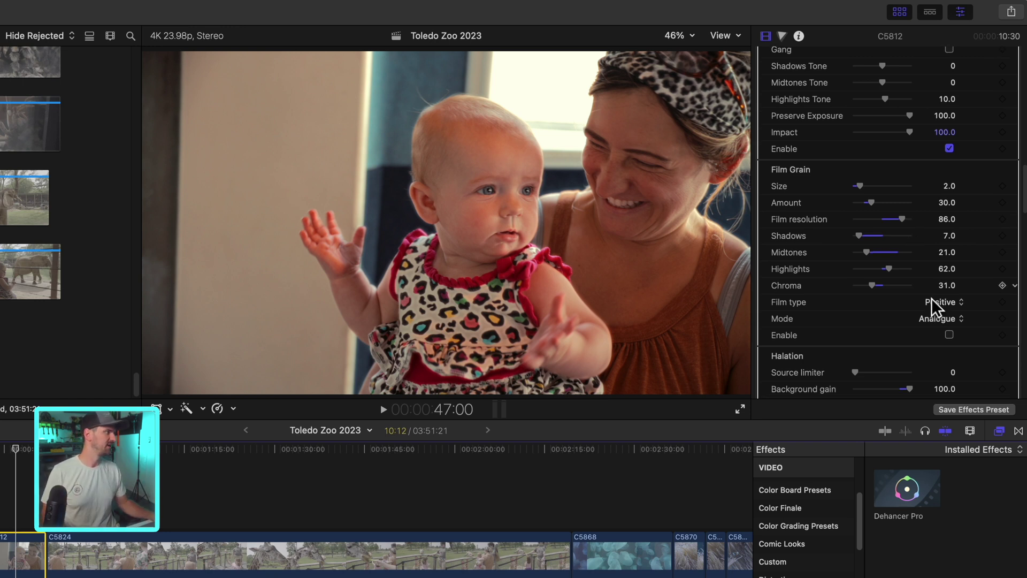
click(952, 337)
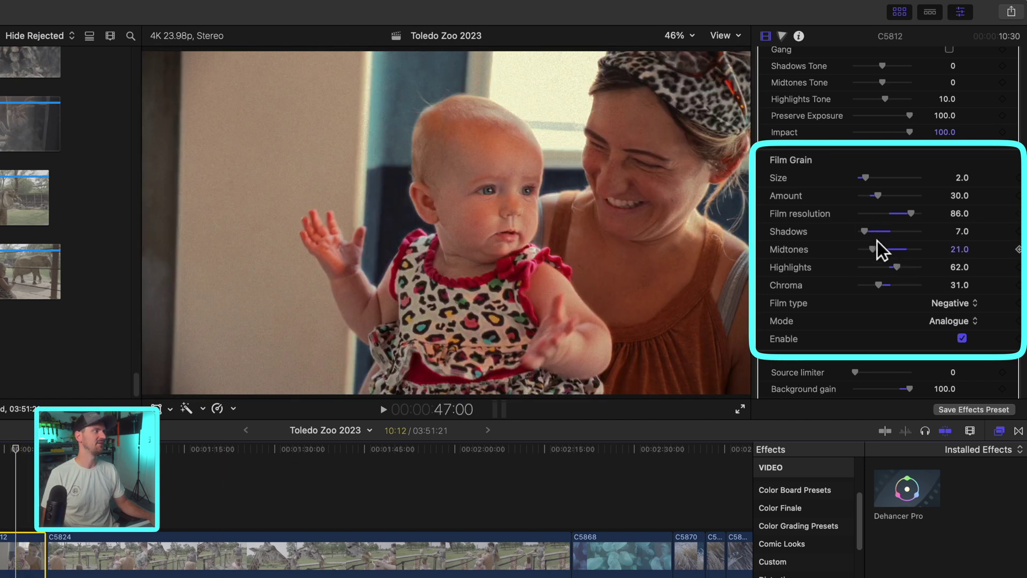
- Zoom the viewer to 150% to inspect the grain up close
click(678, 35)
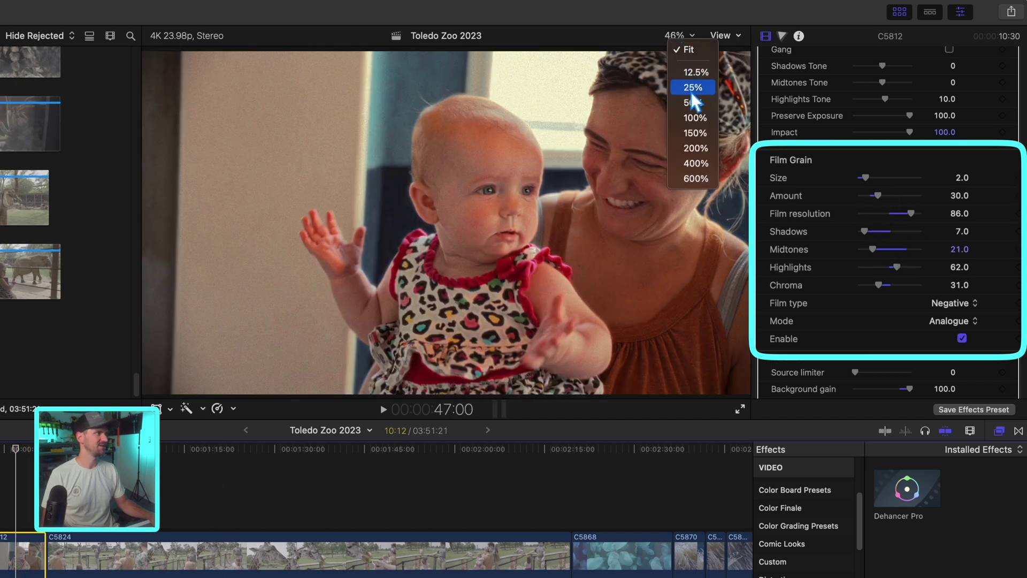
click(695, 133)
scroll(722, 220, down, 5)
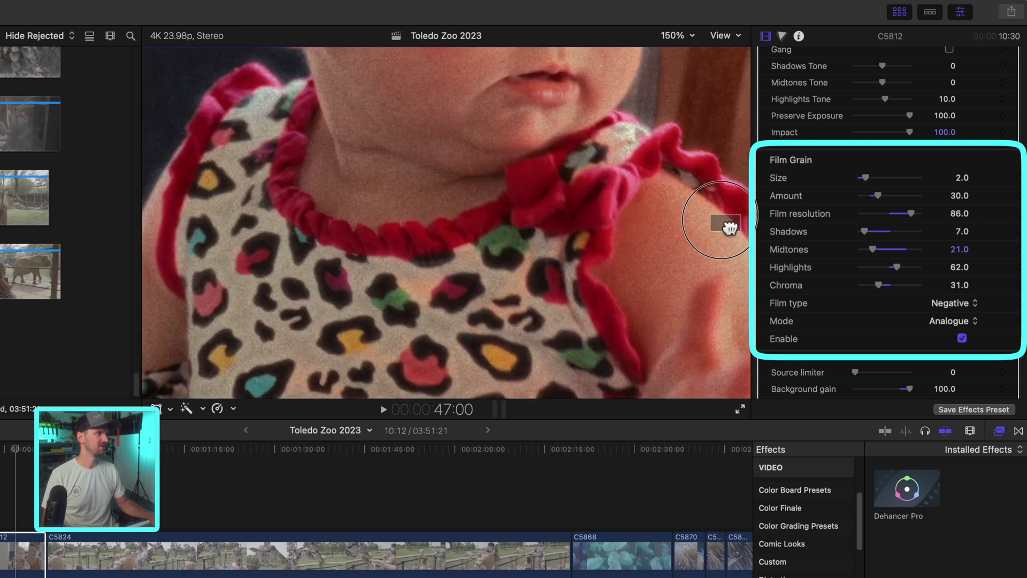
scroll(724, 222, up, 6)
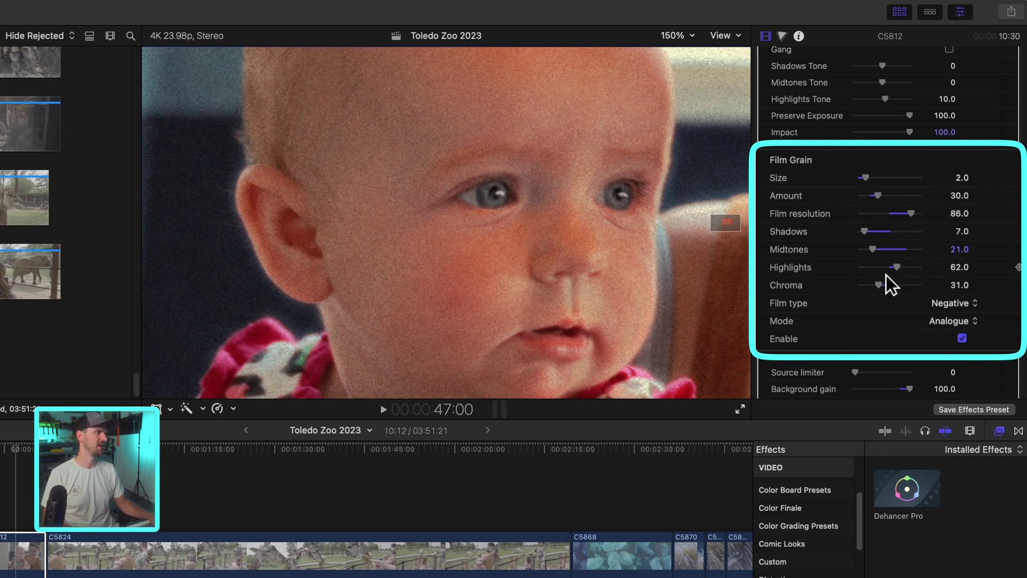
- Switch the grain film type to Positive and return the viewer zoom to Fit
click(958, 308)
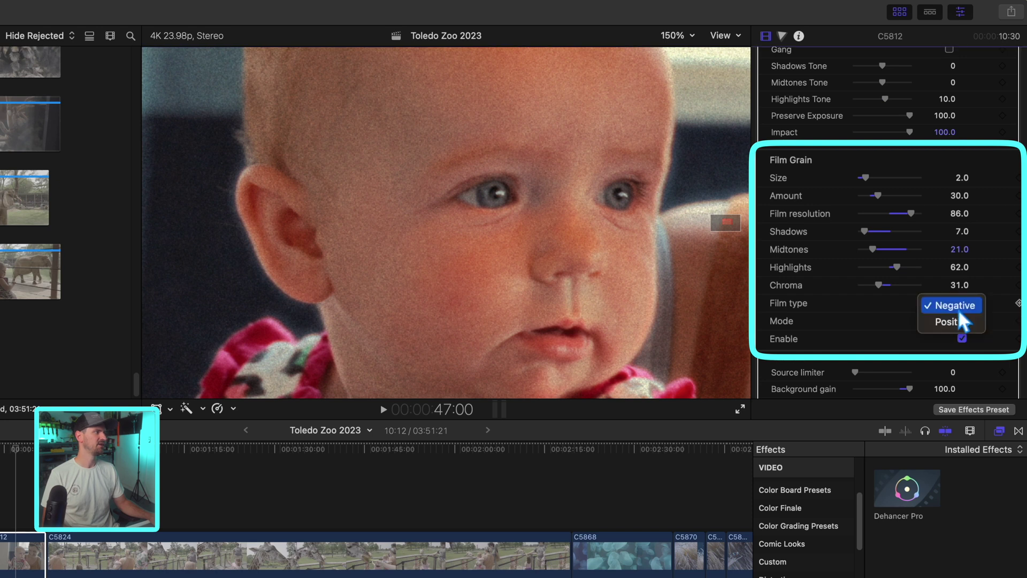
click(958, 320)
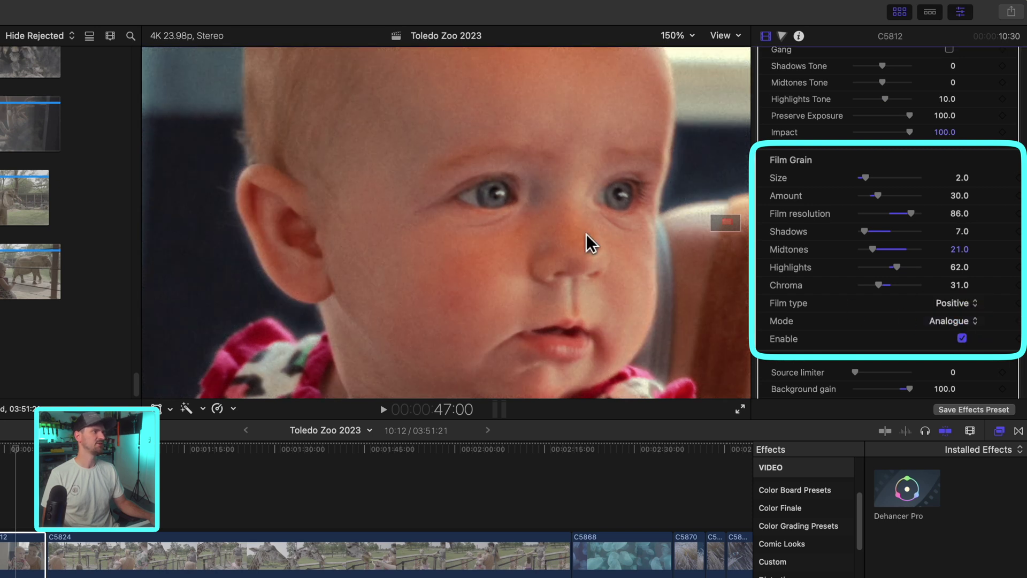
click(675, 36)
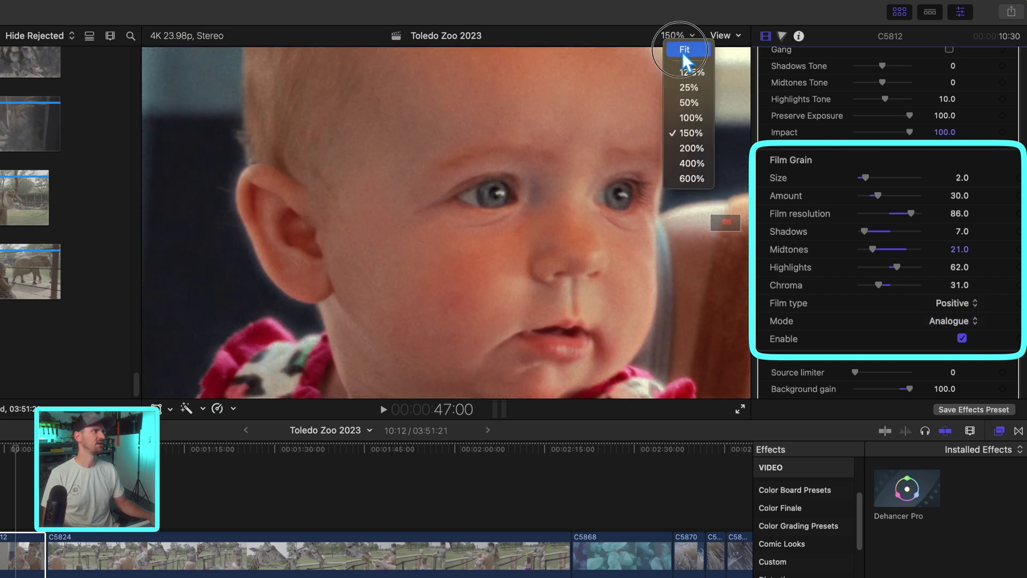
click(675, 47)
- Toggle Halation off and back on to compare, then select giraffe clip C5824
scroll(955, 315, down, 5)
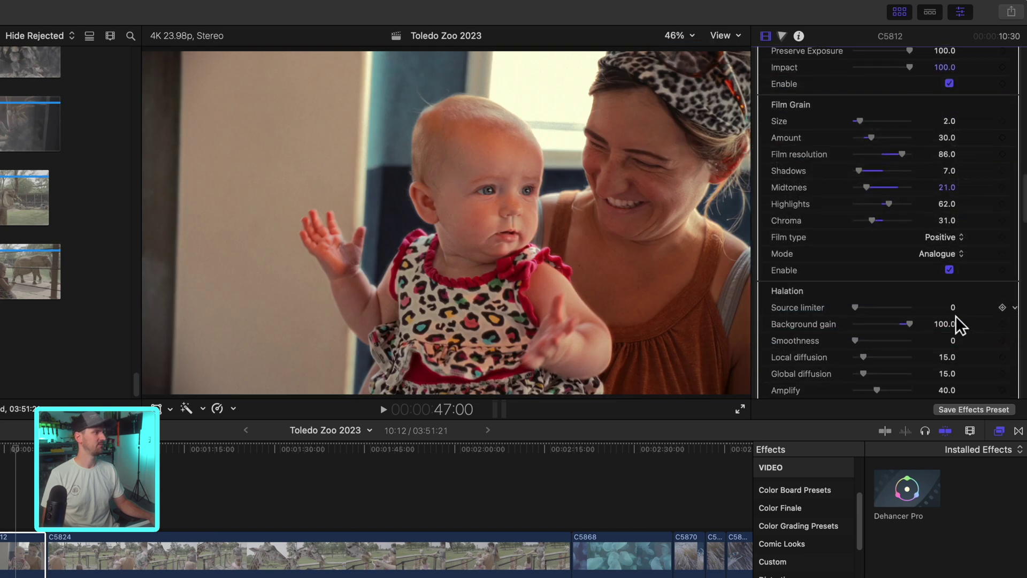
scroll(949, 310, down, 3)
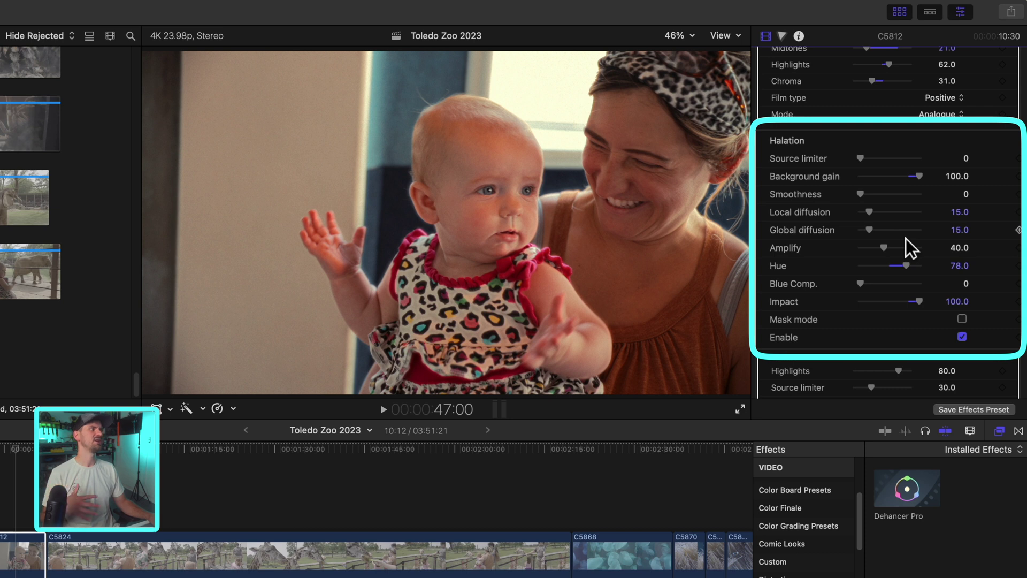
click(966, 338)
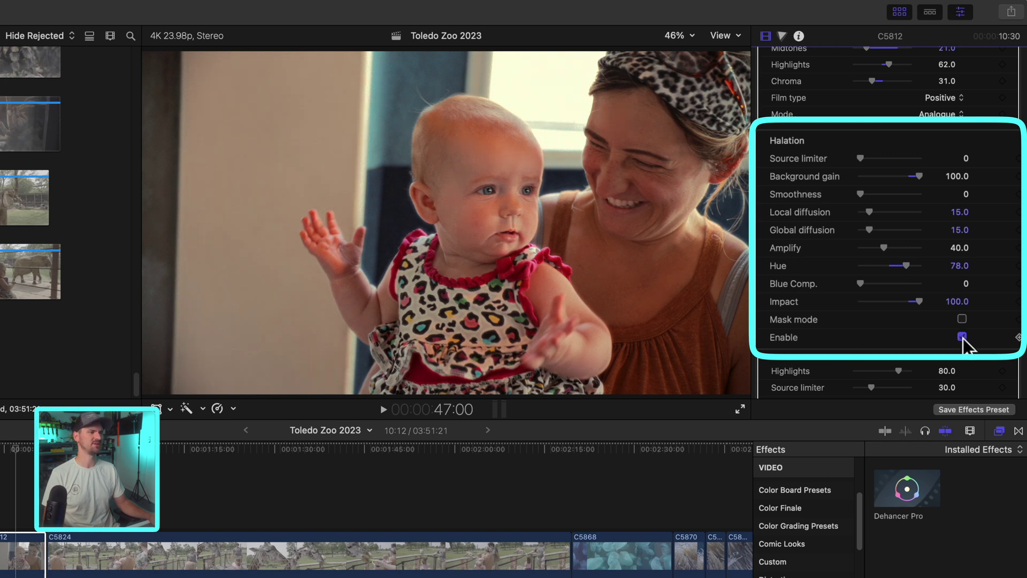
click(963, 337)
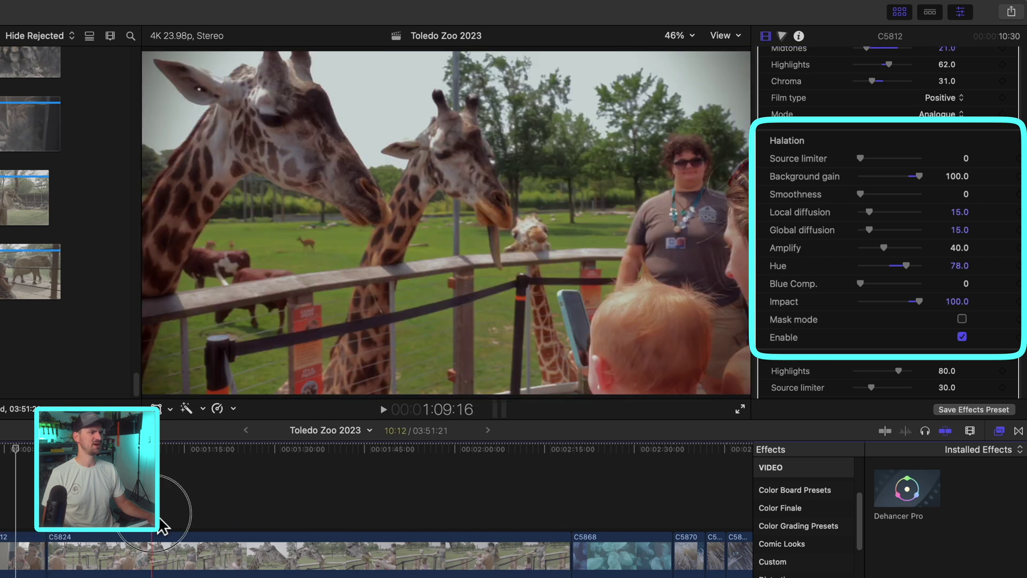
click(156, 559)
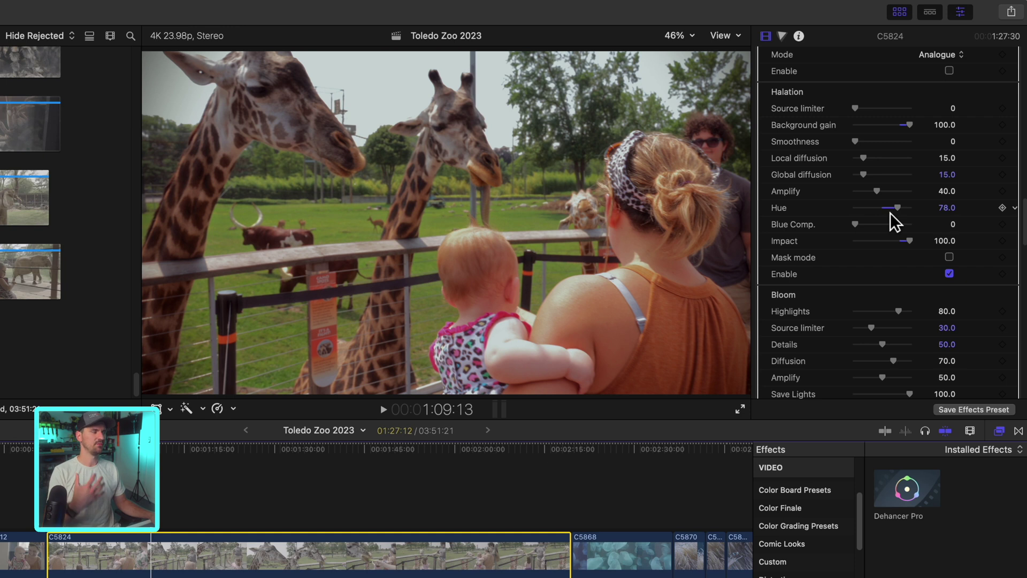
scroll(890, 213, down, 2)
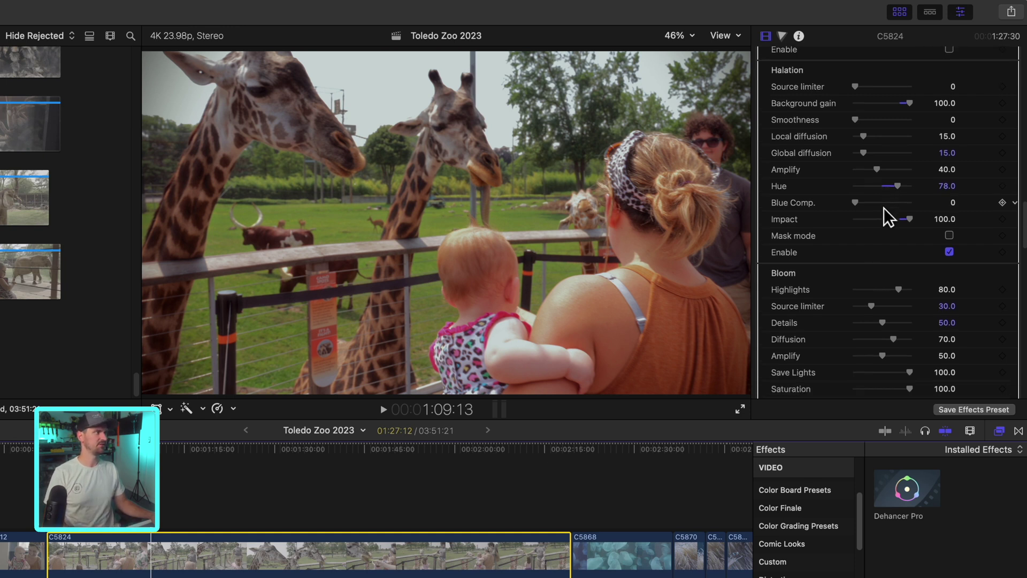
- Toggle Bloom on the giraffe clip to compare, and move the playhead to 1:03:17
scroll(885, 232, down, 8)
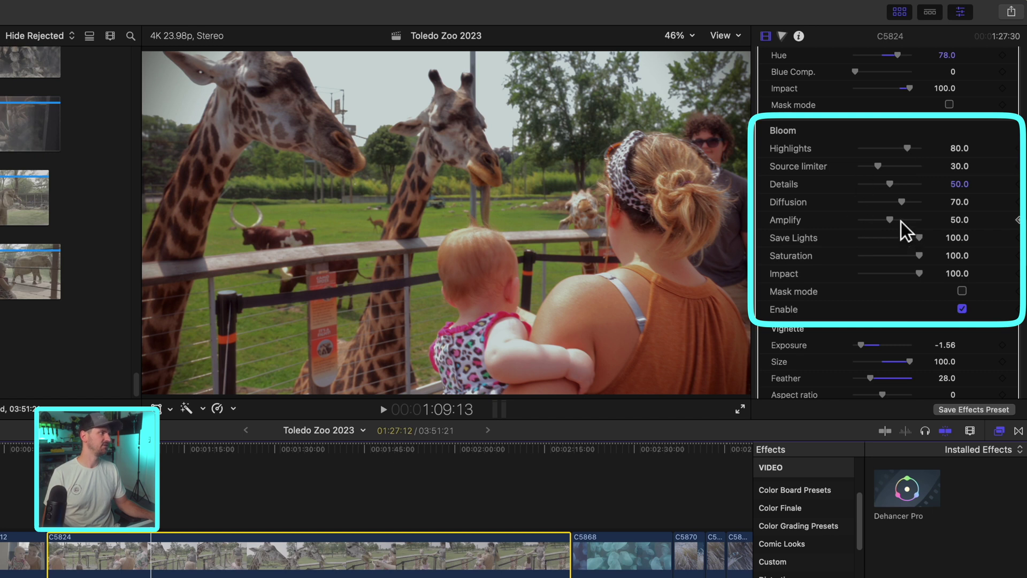
click(963, 310)
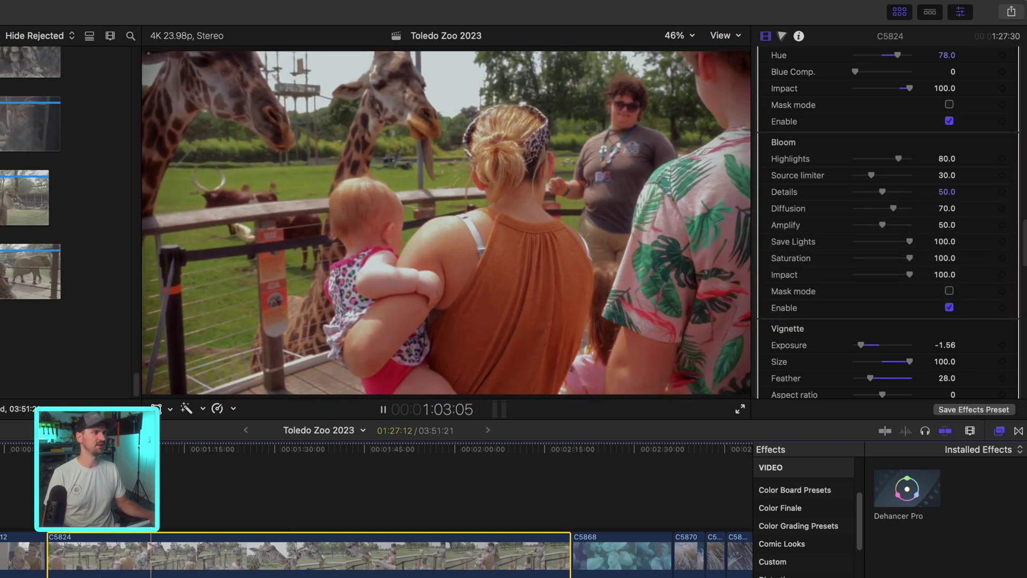
click(115, 551)
- Lower the Vignette Feather on giraffe clip C5824 from 28.0 to 24.0
scroll(942, 300, down, 3)
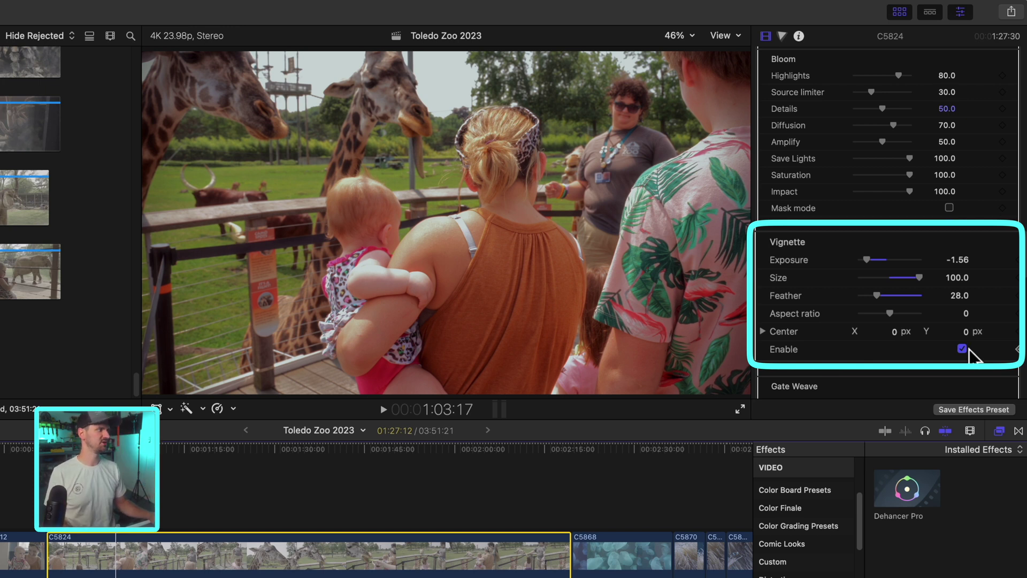
mouse_move(885, 303)
mouse_down()
mouse_move(858, 307)
mouse_move(939, 303)
mouse_move(882, 312)
mouse_up()
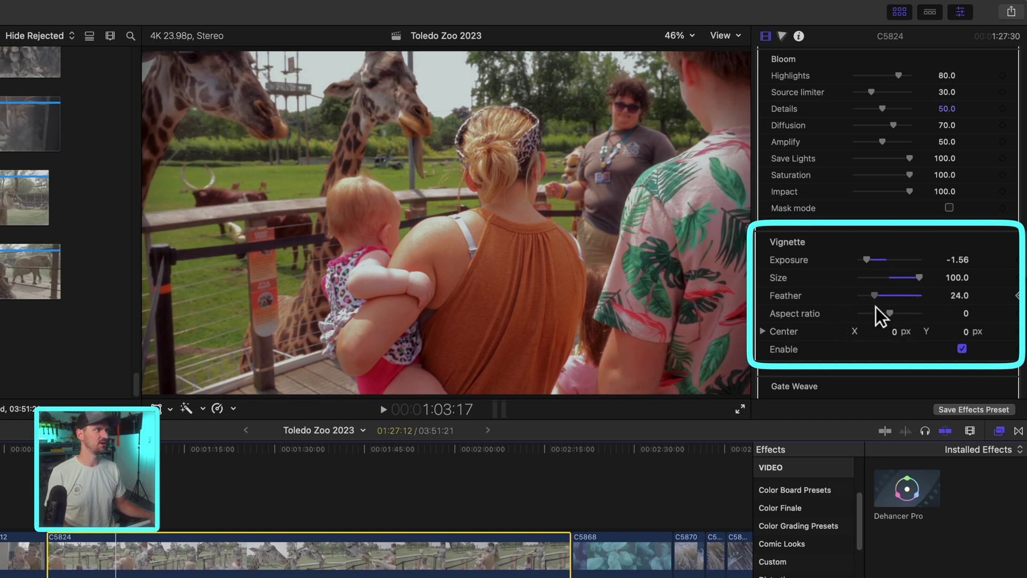
- Expand the Film Breath parameters below Gate Weave in C5824's Dehancer Pro inspector
scroll(839, 286, down, 5)
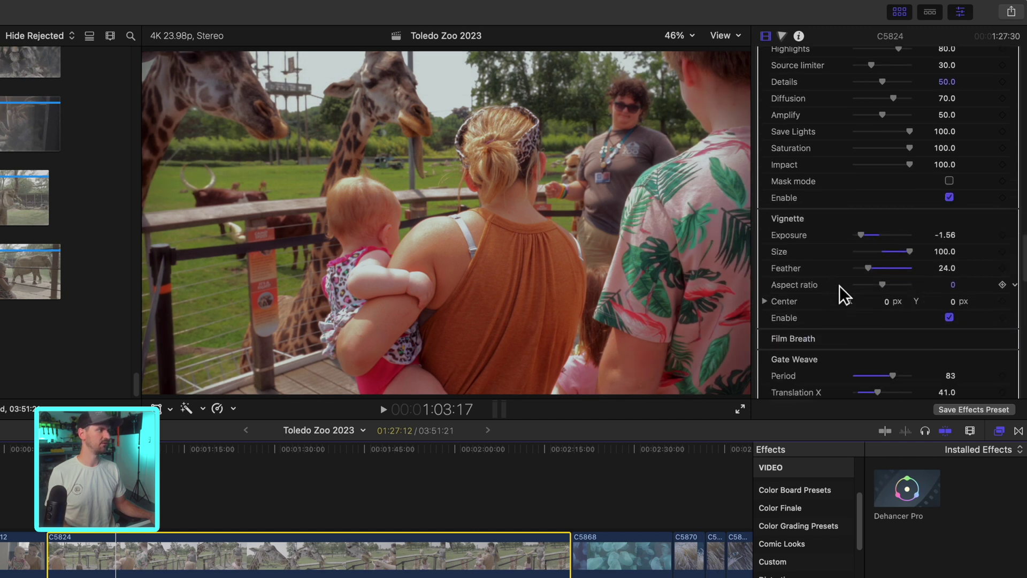
click(999, 212)
scroll(892, 225, down, 2)
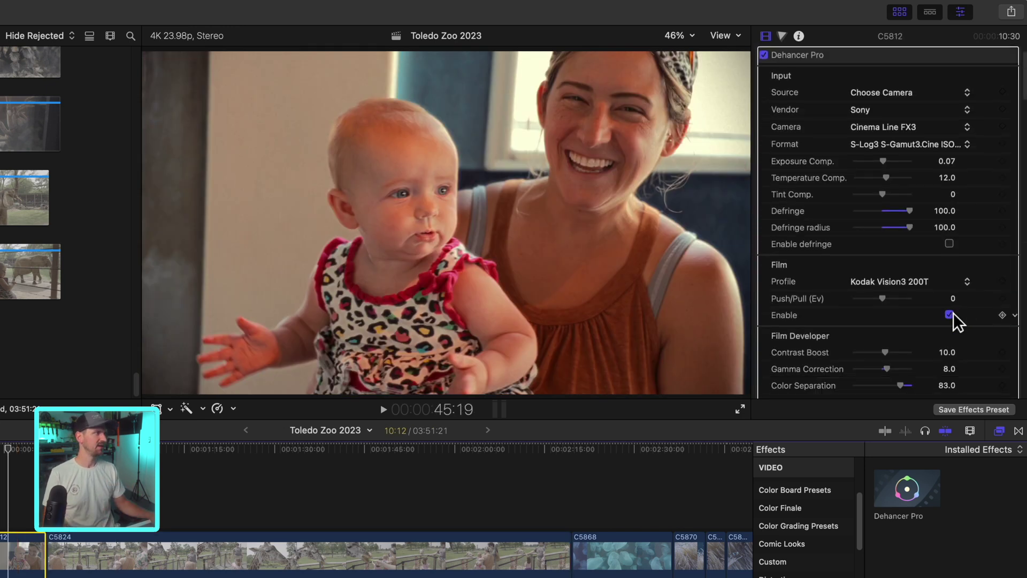
- Turn off the false colour exposure view and expand the Output section's Total impact setting
scroll(952, 313, down, 10)
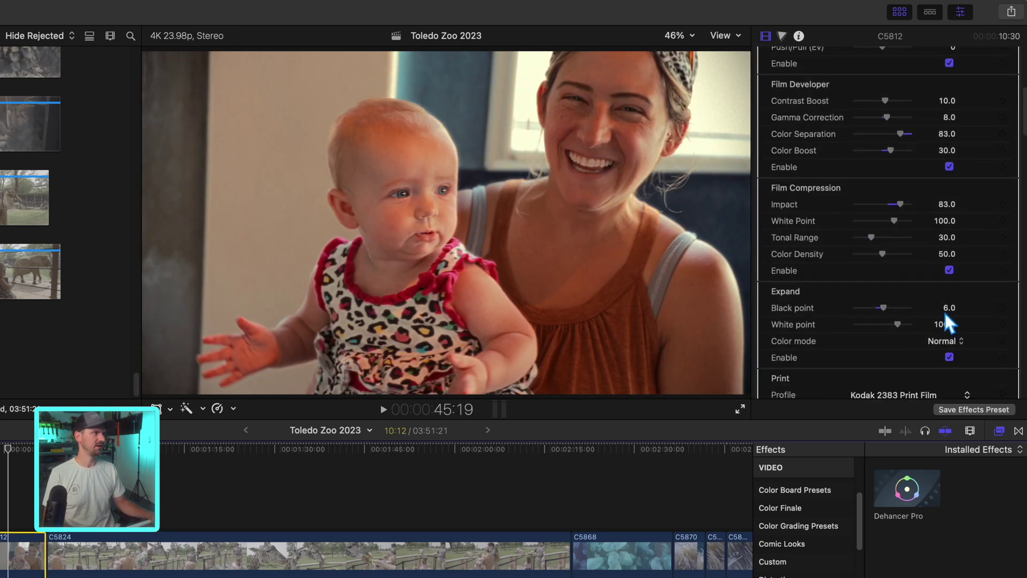
scroll(944, 311, down, 10)
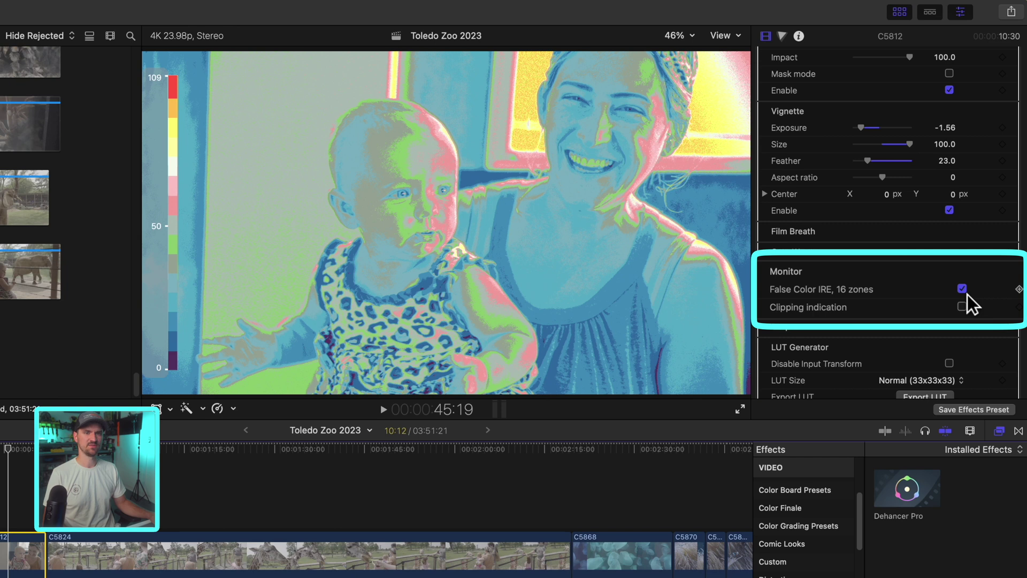
click(950, 287)
click(998, 325)
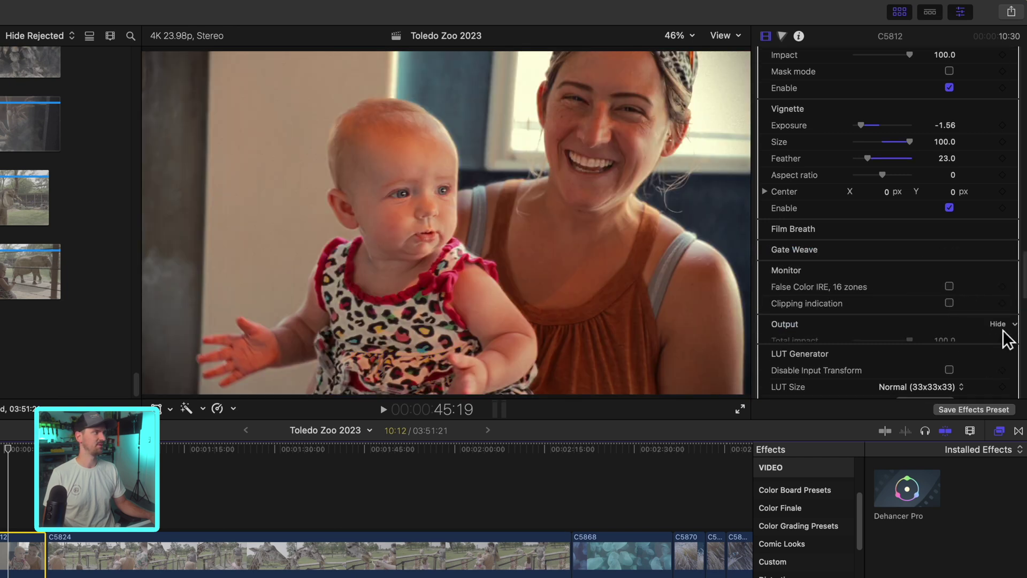
- Trial a lower Total impact, leave it at 100, and reach the LUT Generator settings
scroll(937, 294, down, 2)
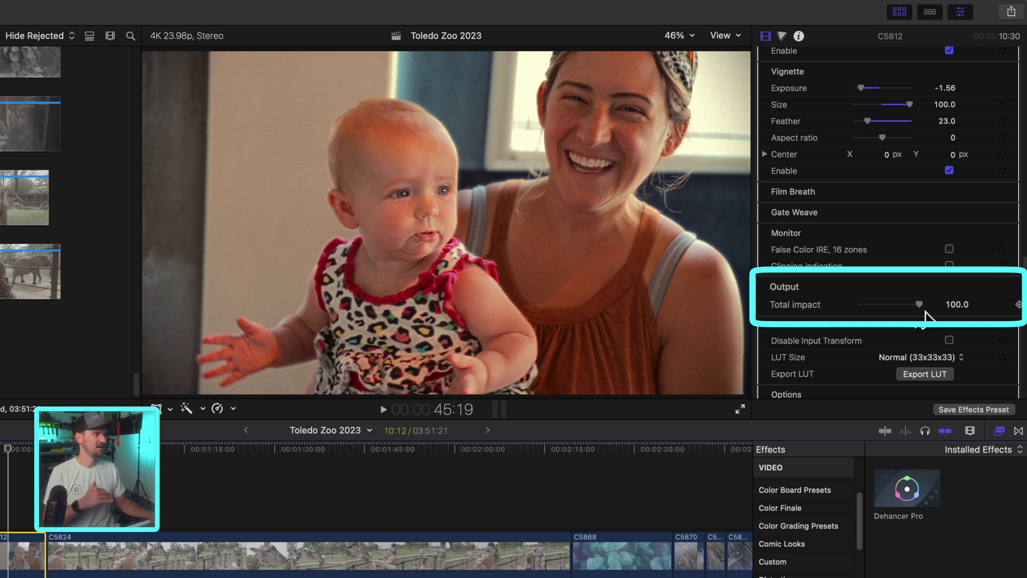
drag(925, 319, 983, 300)
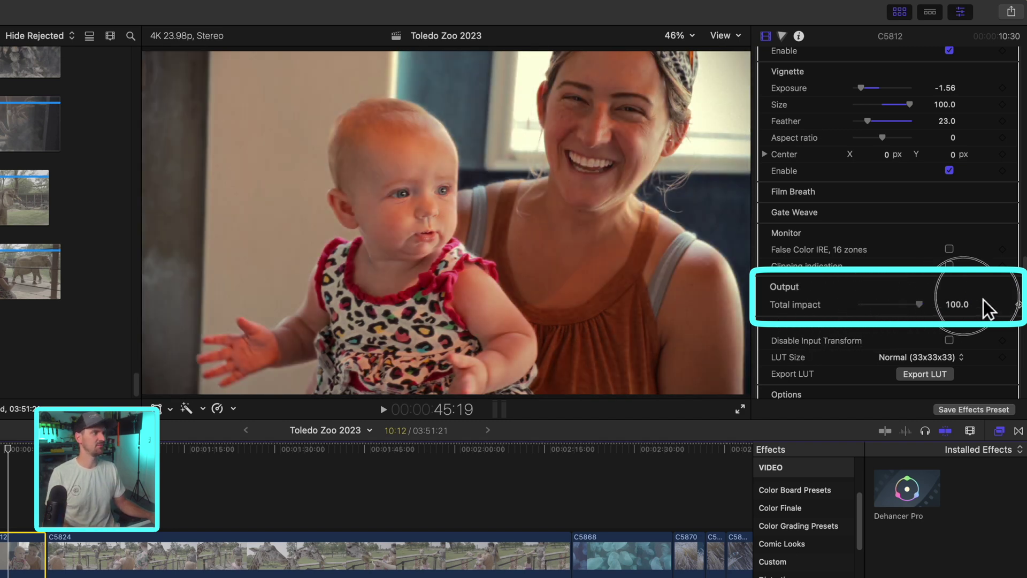
scroll(931, 292, down, 3)
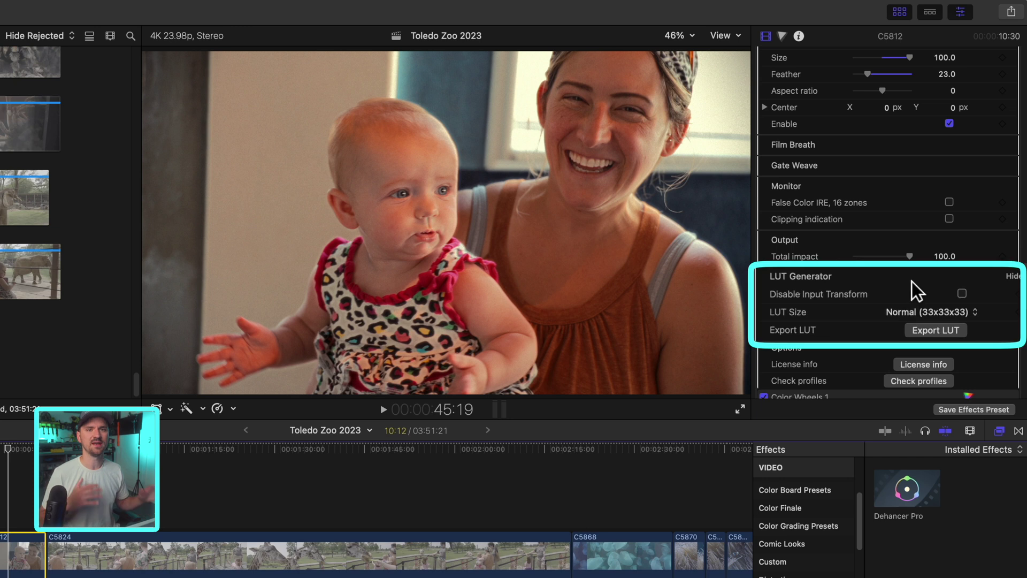
- Open the LUT Generator's Export LUT save dialog and cancel it without saving
click(936, 330)
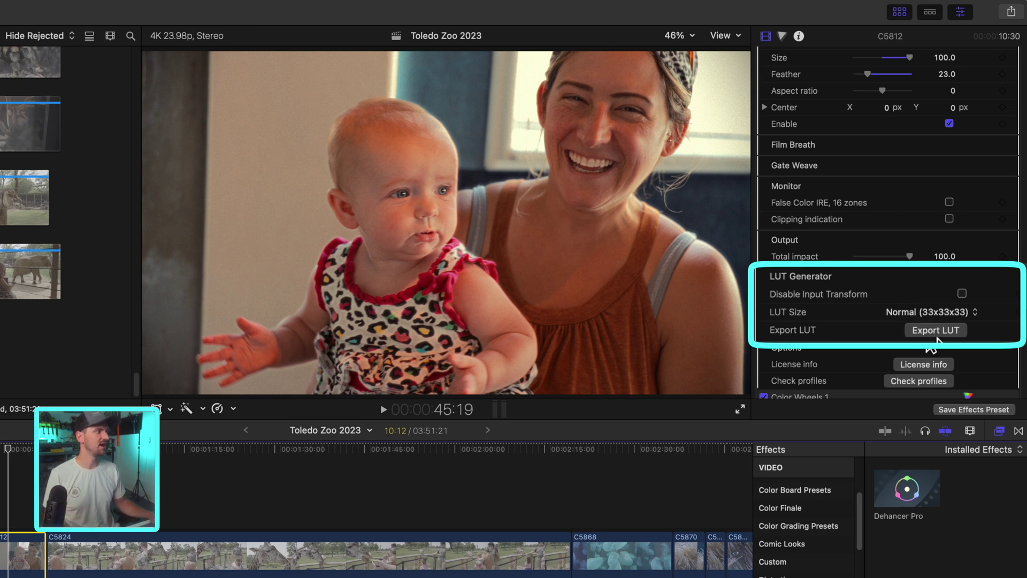
click(427, 176)
click(557, 380)
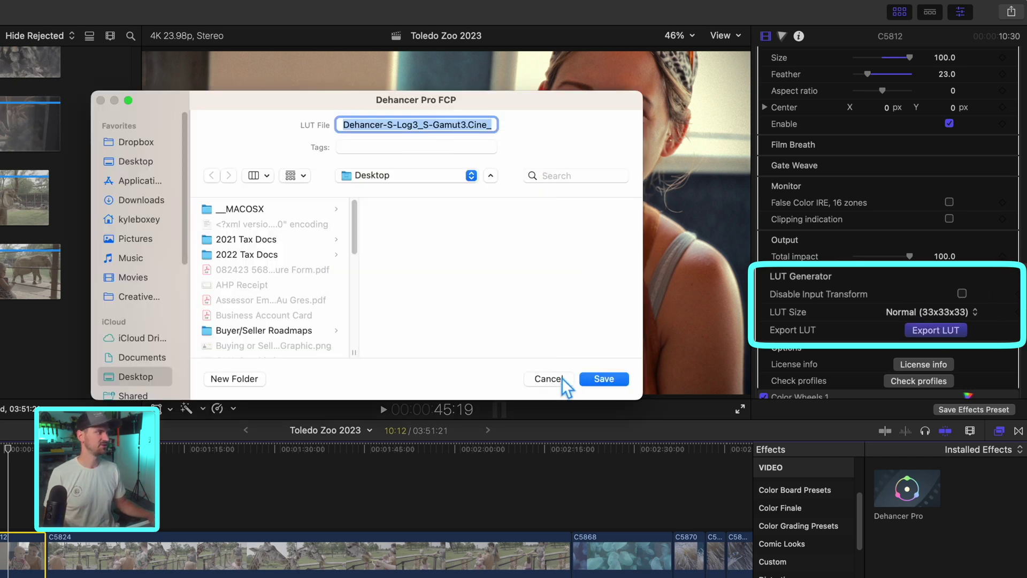
click(556, 380)
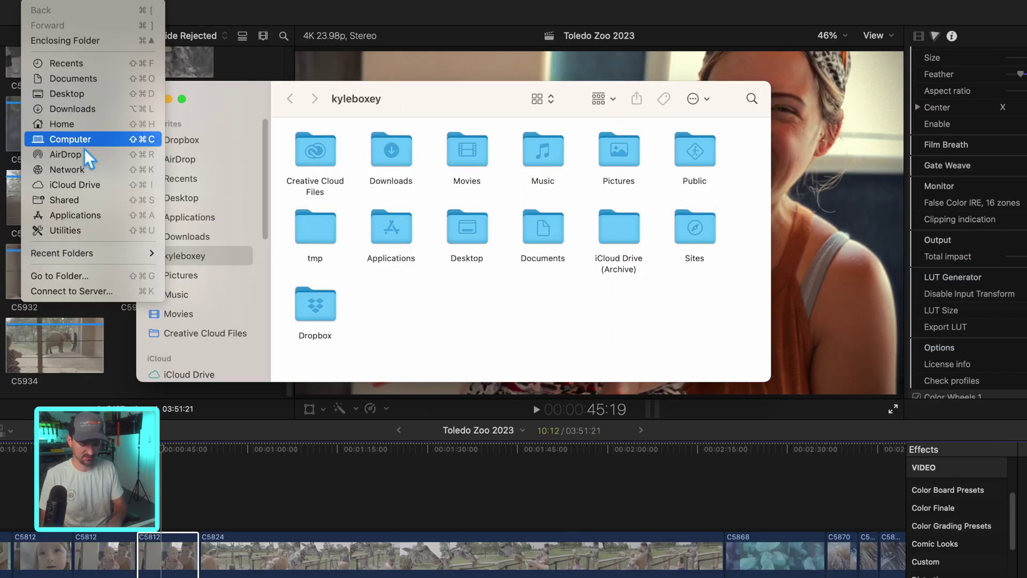
- Go to Library > Application Support, search for lut, and open the Custom LUTs folder
alt+click(87, 139)
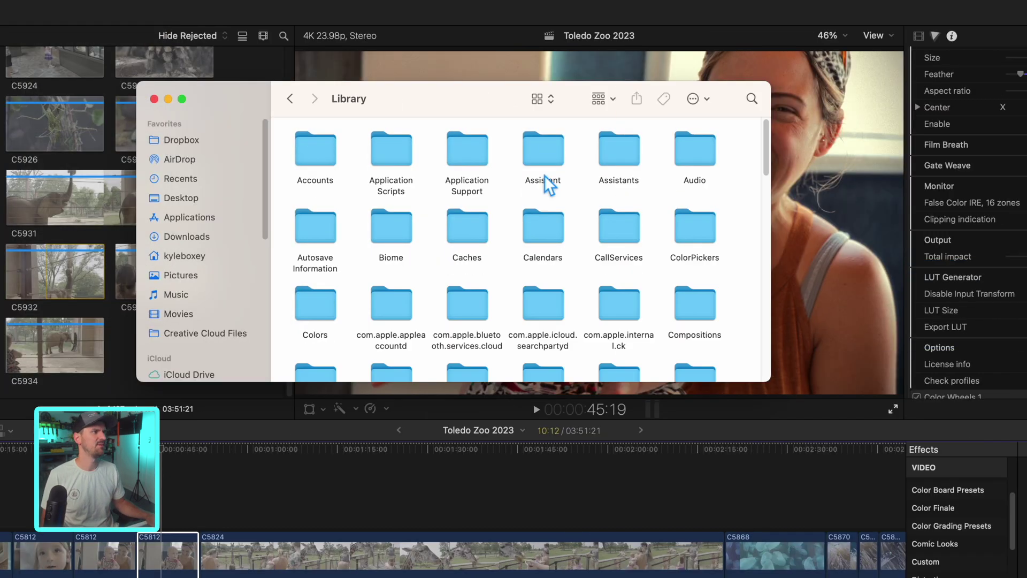
double_click(460, 145)
click(751, 102)
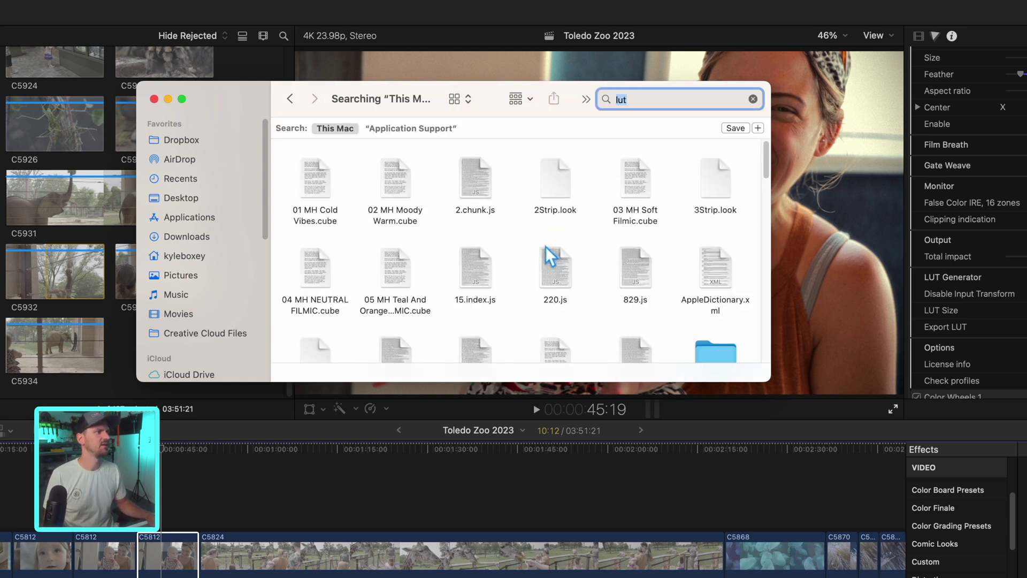
scroll(447, 265, down, 3)
scroll(447, 265, down, 5)
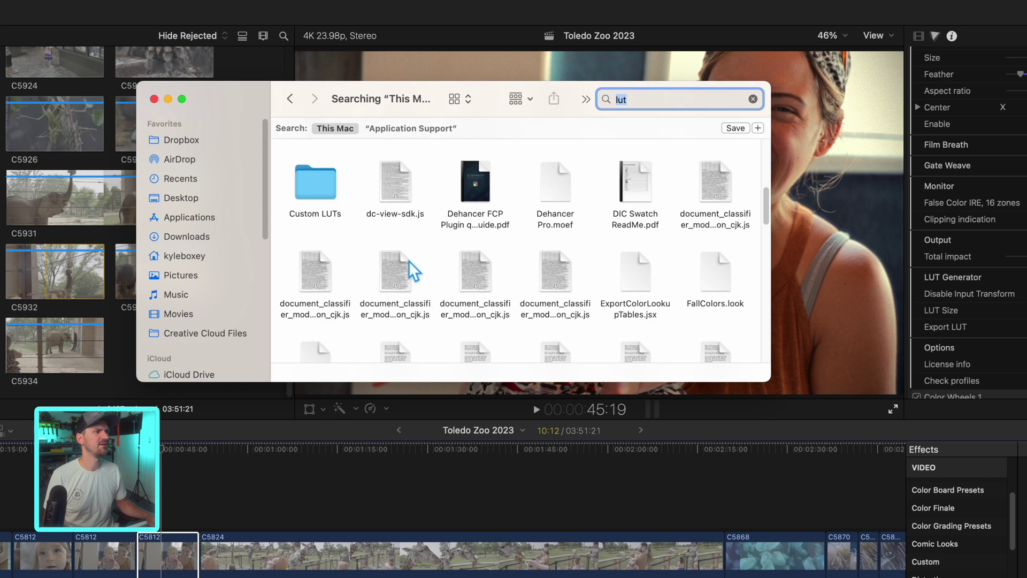
double_click(315, 185)
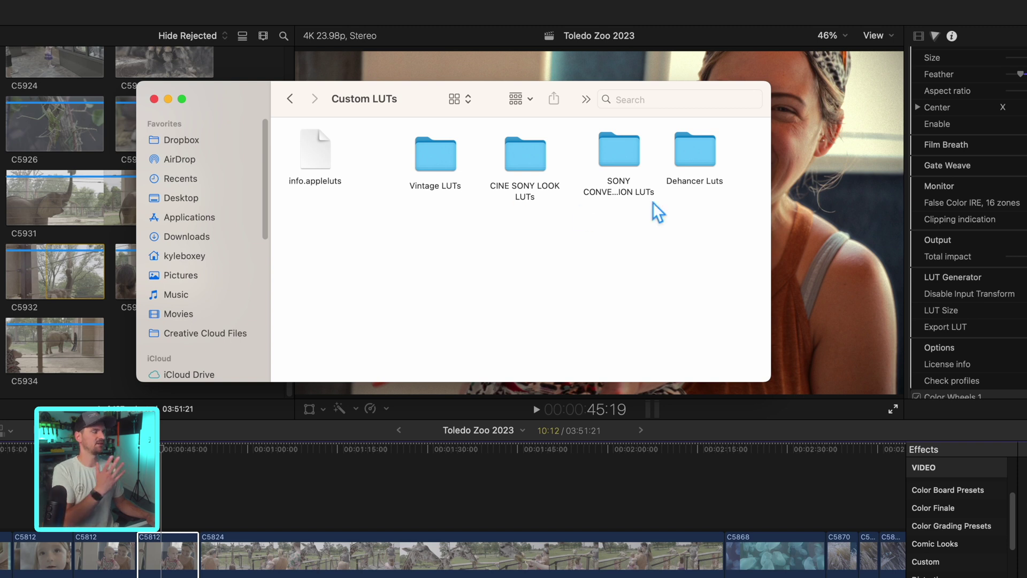
- Back in Final Cut Pro, apply the Custom LUT effect to giraffe clip C5824
click(955, 568)
scroll(966, 539, up, 5)
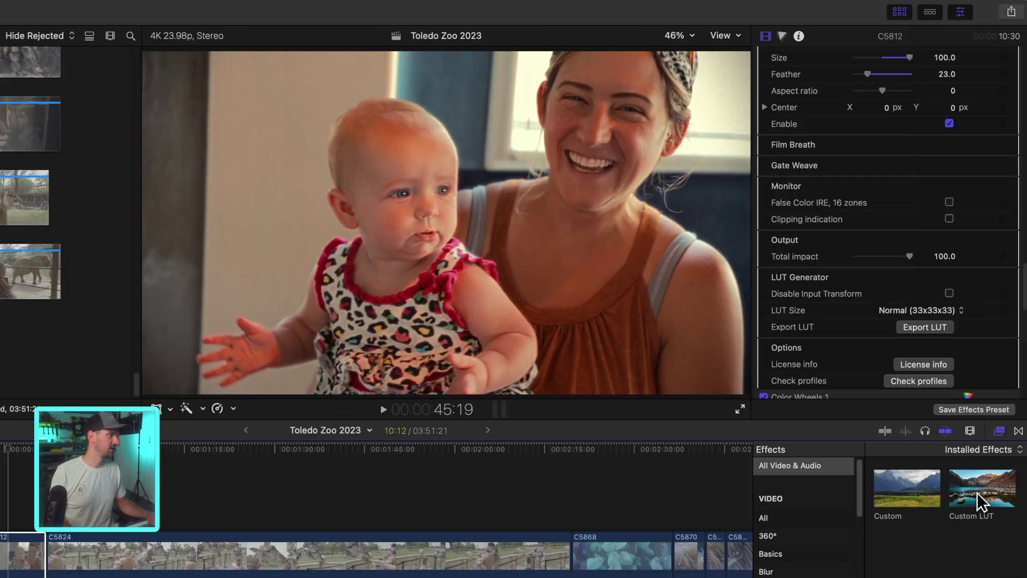
drag(979, 501, 152, 564)
- Confirm the Dehancer LUT appears in the LUT list, then delete the Custom LUT effect
scroll(829, 236, down, 10)
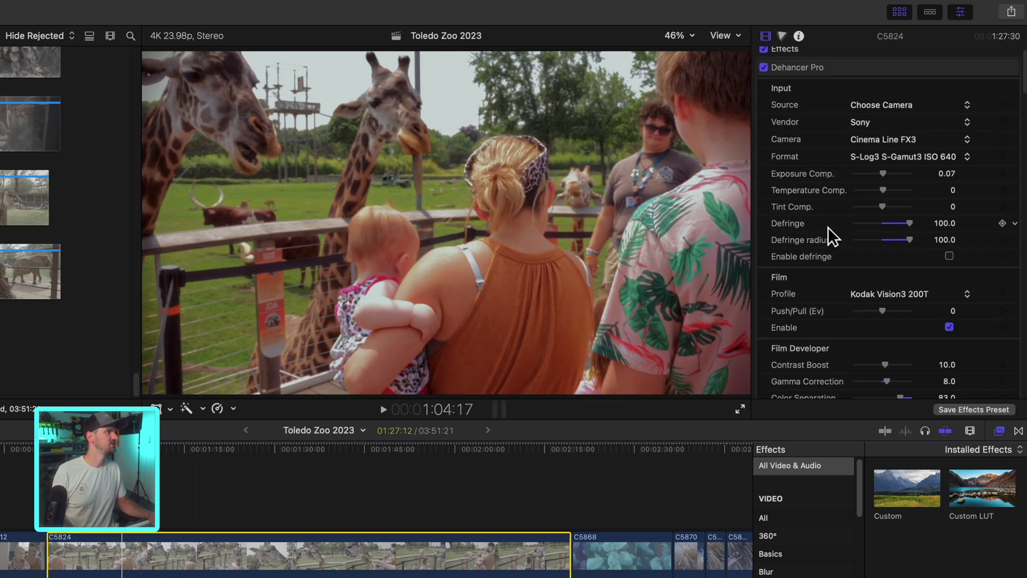
click(877, 274)
mouse_move(905, 327)
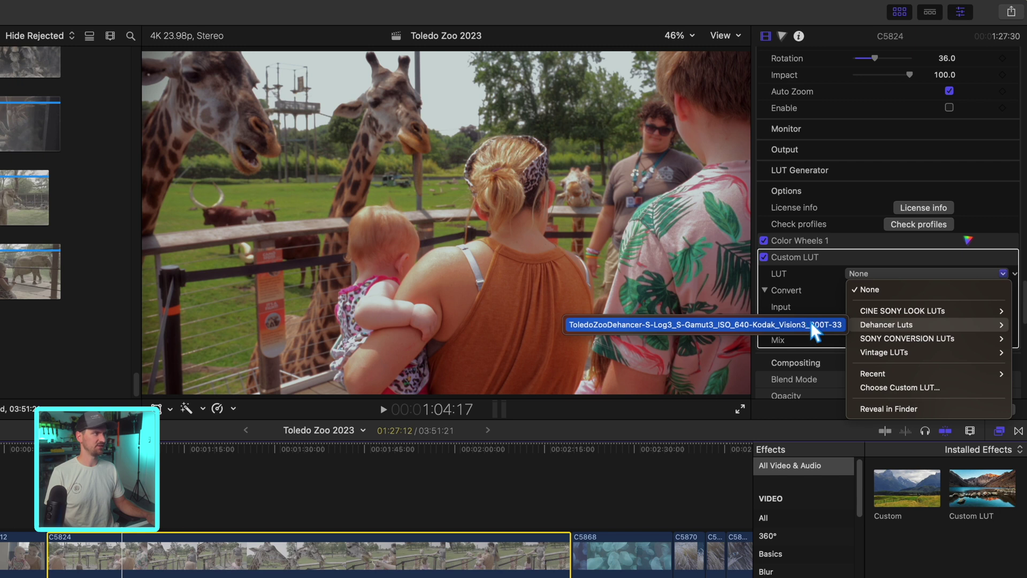
key(Escape)
key(Delete)
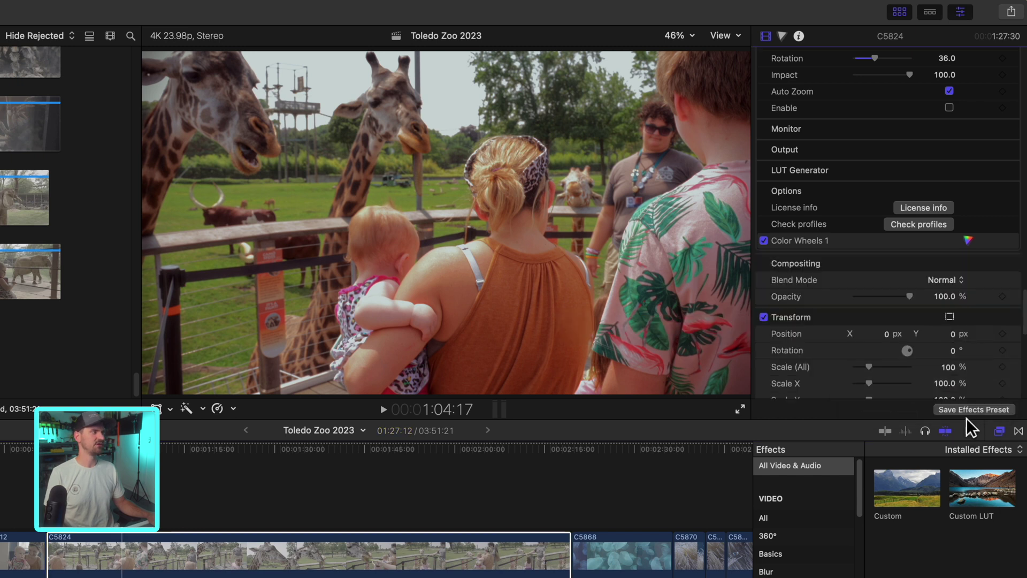
scroll(827, 514, down, 3)
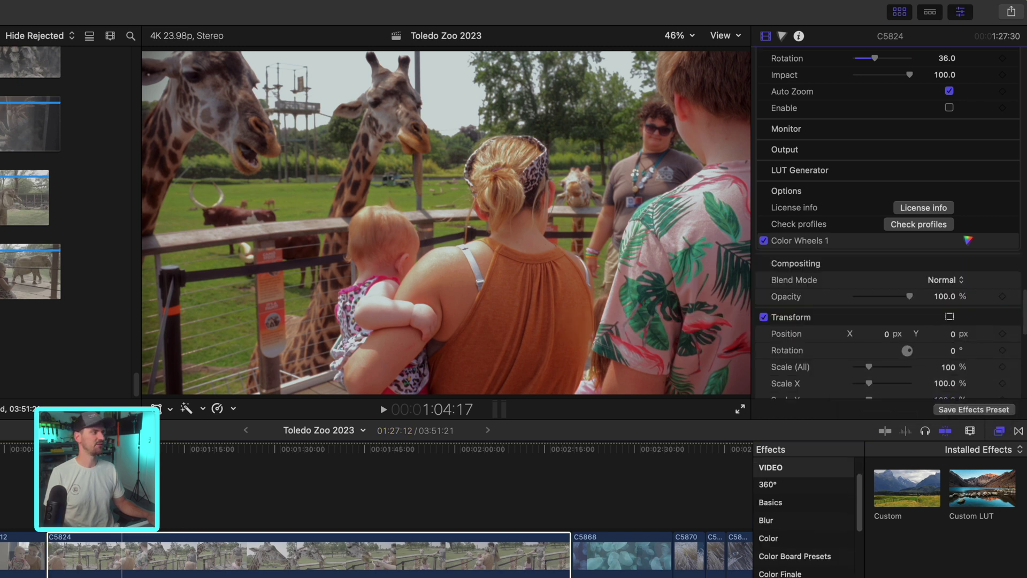
click(781, 573)
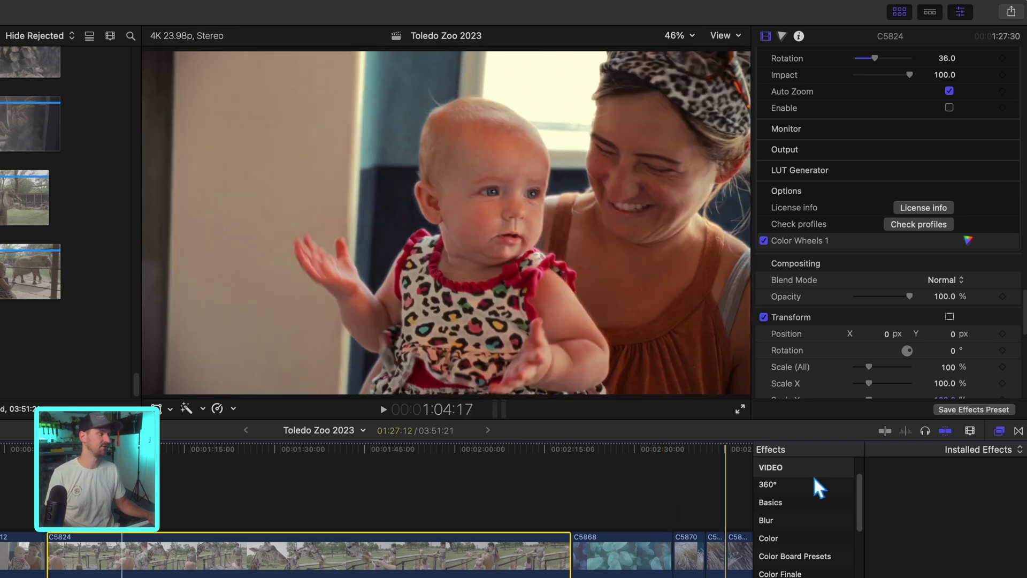
- Hide the Effects browser and scroll Dehancer's pricing to the Lite, Grain and Bloom cards (199/99/99 USD)
click(999, 431)
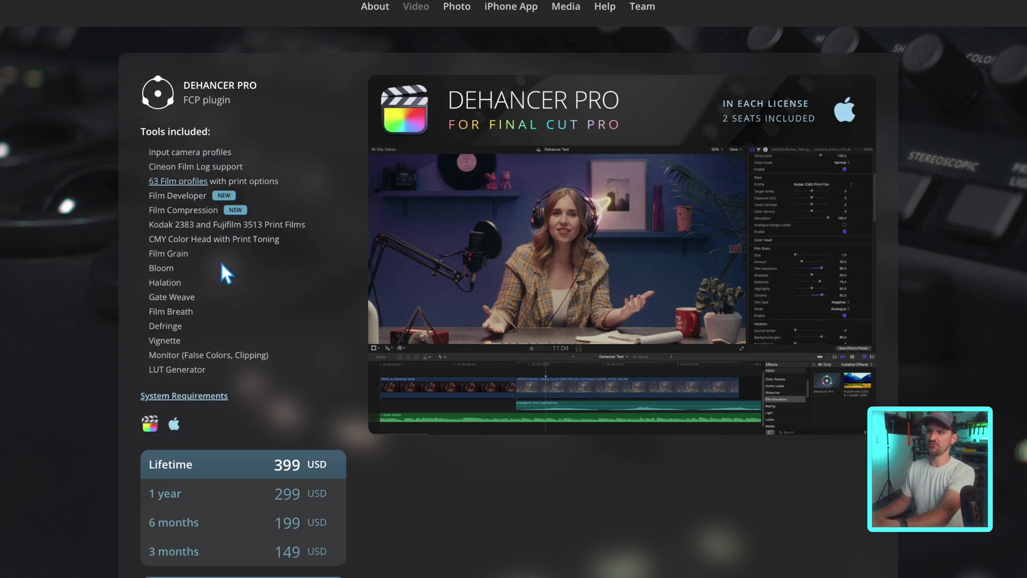
scroll(224, 270, down, 2)
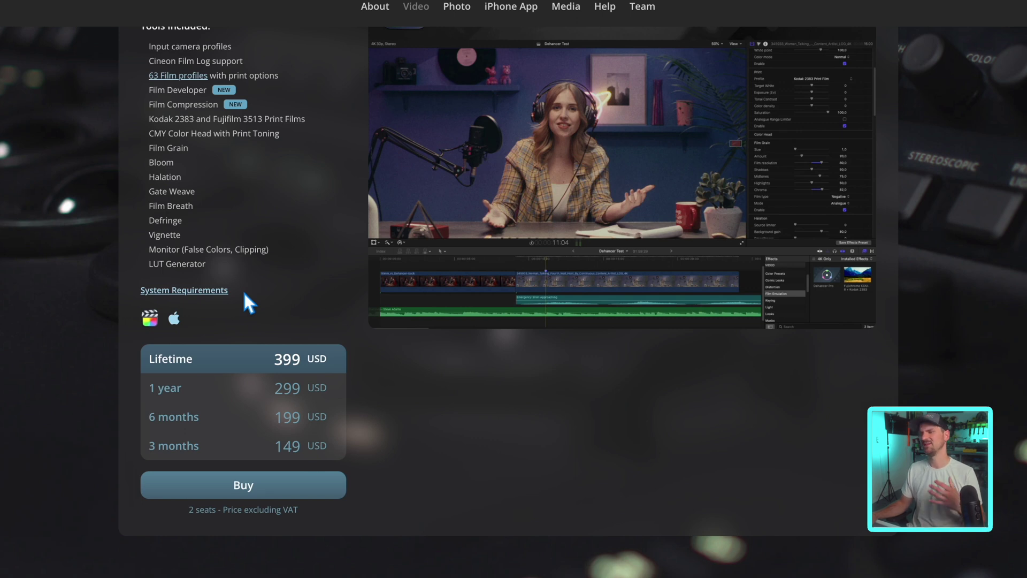
scroll(284, 345, up, 2)
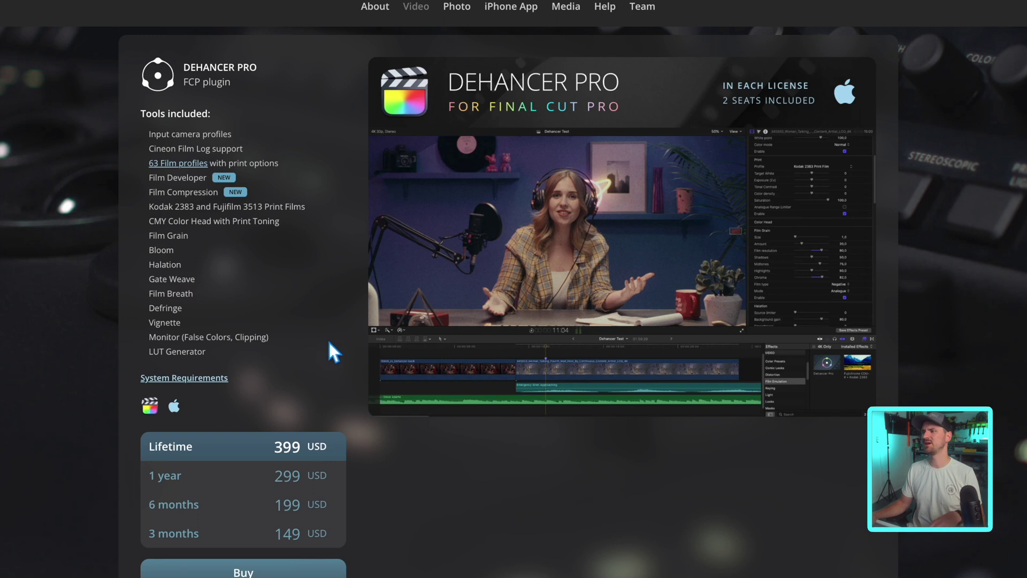
scroll(330, 351, down, 10)
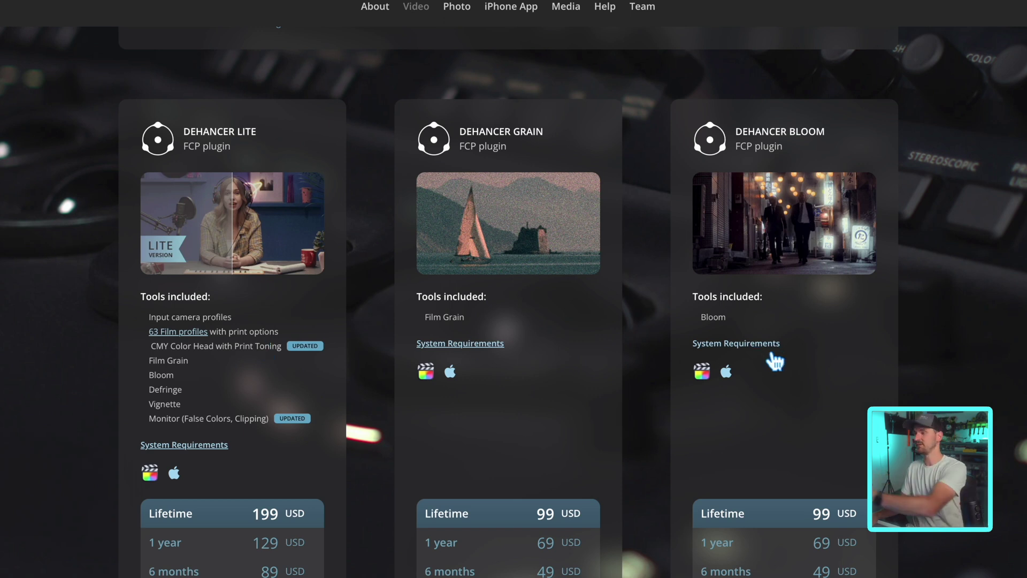
- Scroll between the Lite/Grain/Bloom cards and the Dehancer Pro card, ending on Pro's 399 USD lifetime price
scroll(774, 361, down, 1)
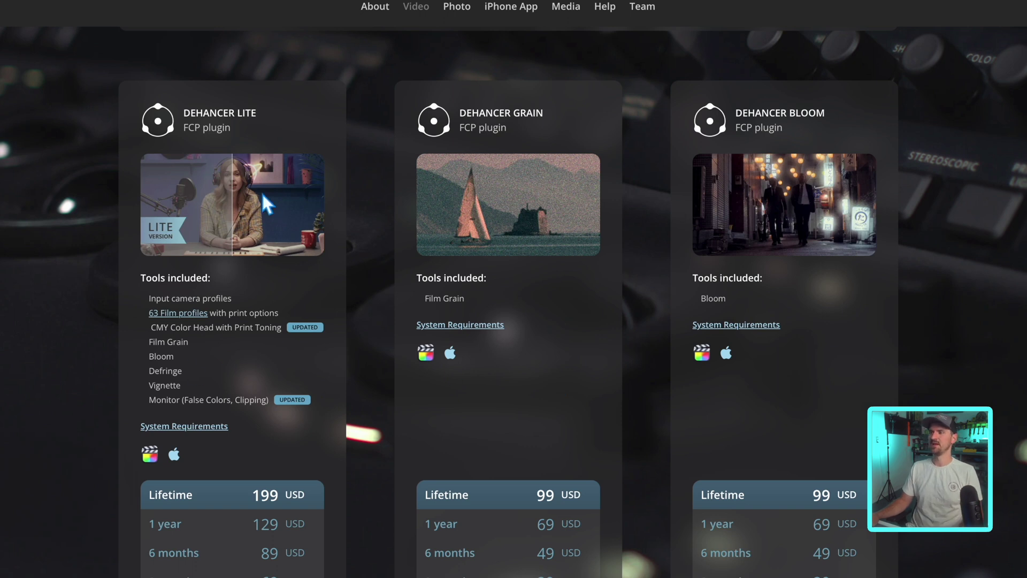
scroll(262, 193, up, 5)
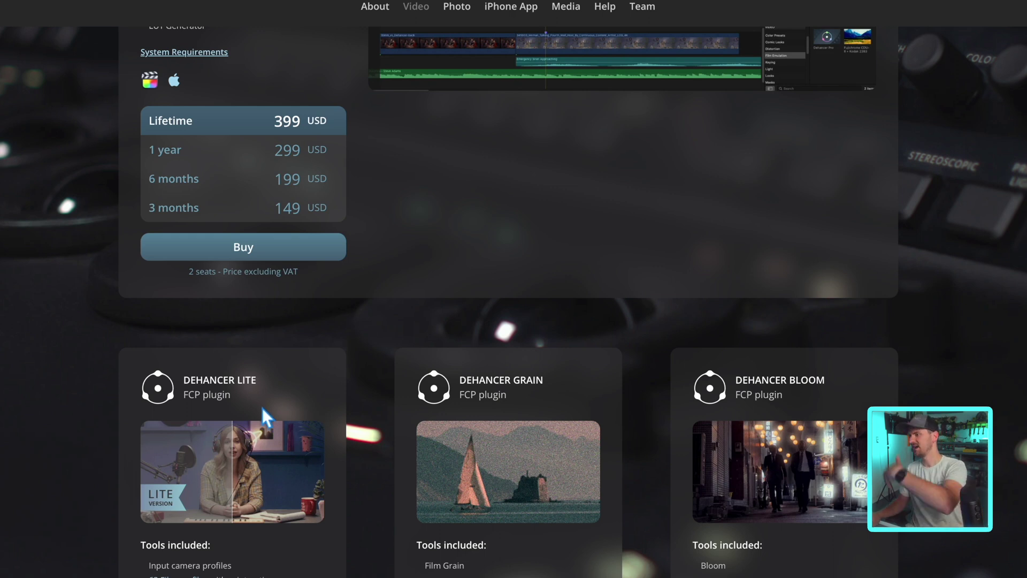
scroll(268, 407, down, 5)
scroll(207, 407, up, 7)
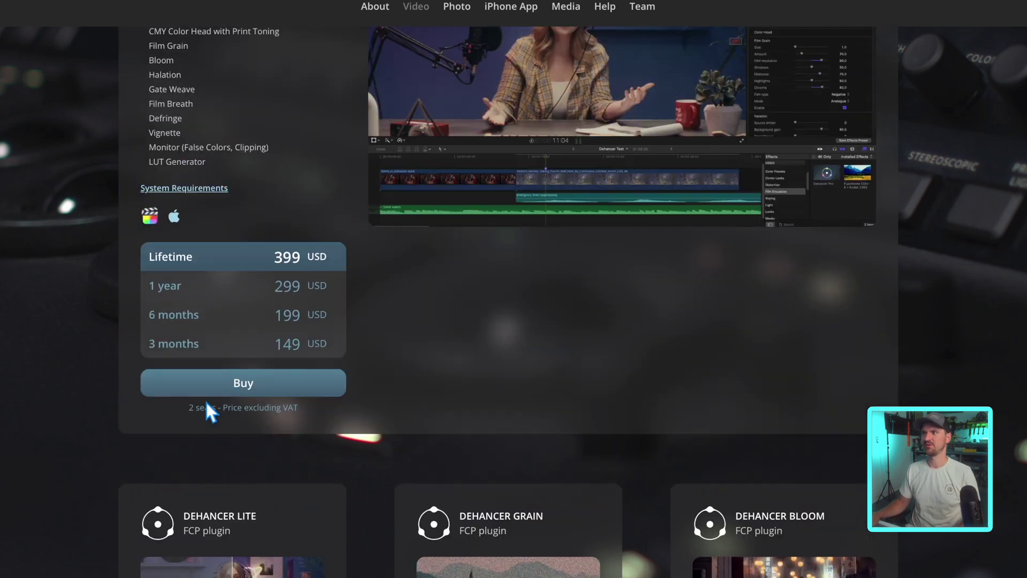
scroll(206, 409, up, 5)
scroll(208, 403, down, 10)
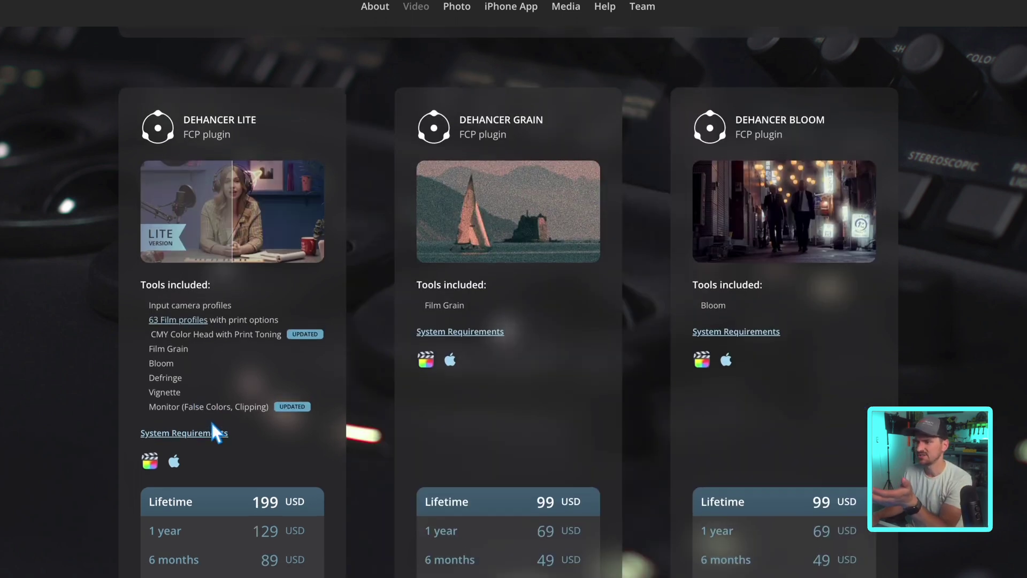
scroll(211, 422, down, 3)
scroll(214, 423, up, 3)
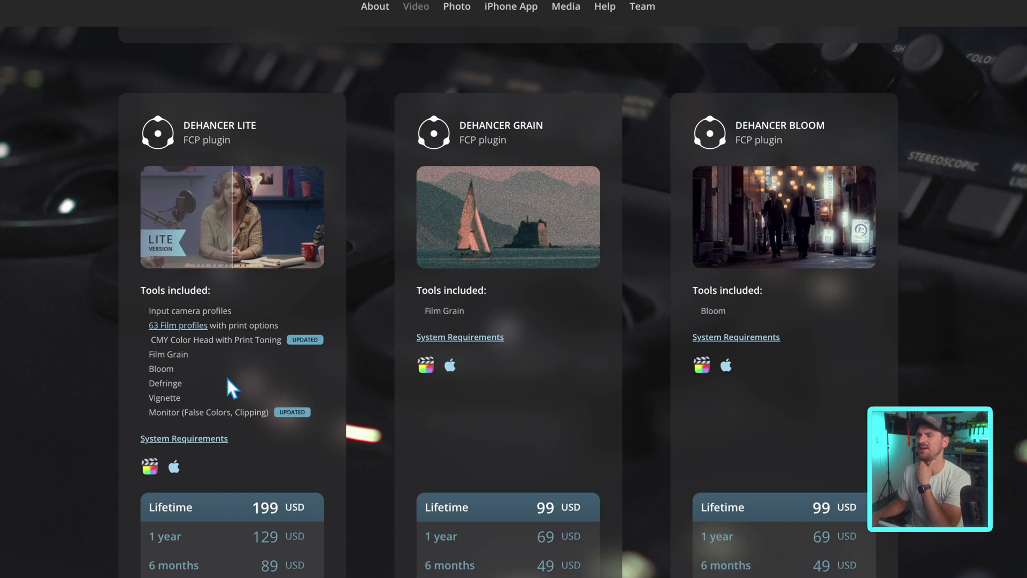
scroll(232, 386, up, 1)
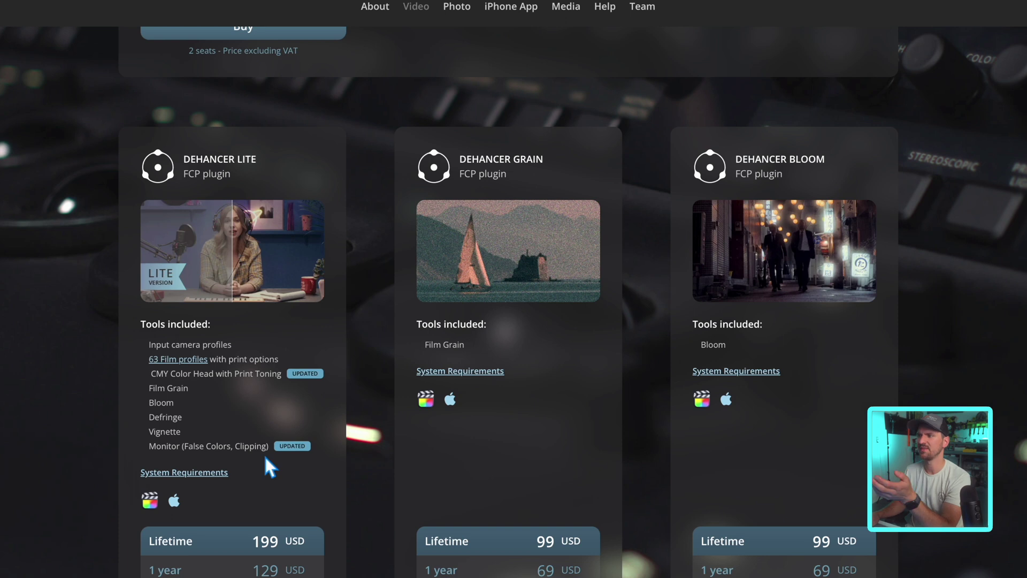
scroll(268, 465, up, 10)
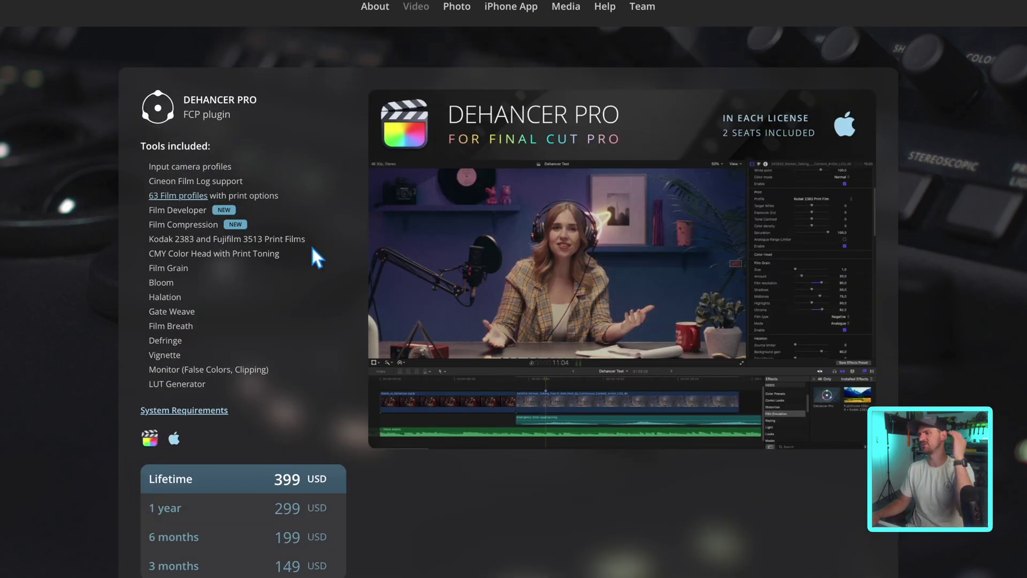